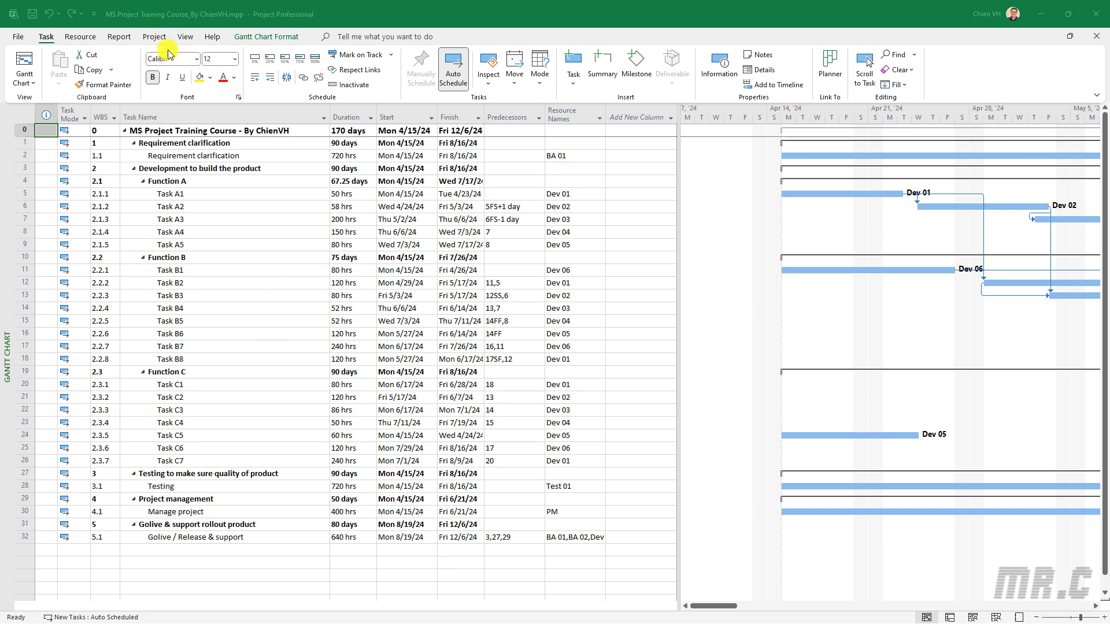
Open the Change Working Time dialog for the Standard calendar from the Project tab
click(153, 37)
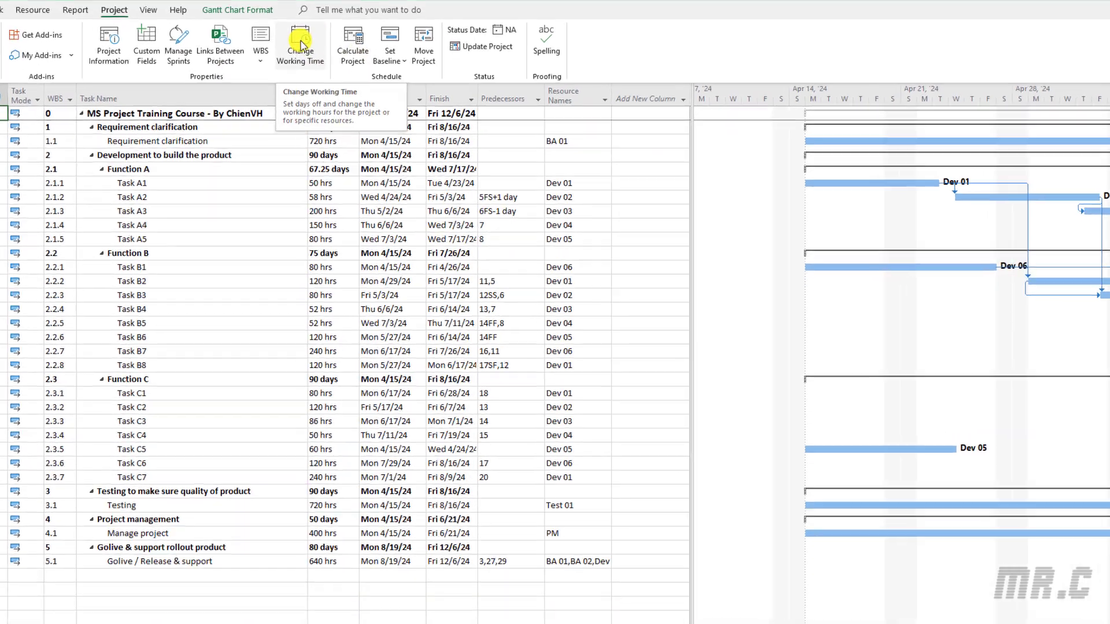
click(301, 43)
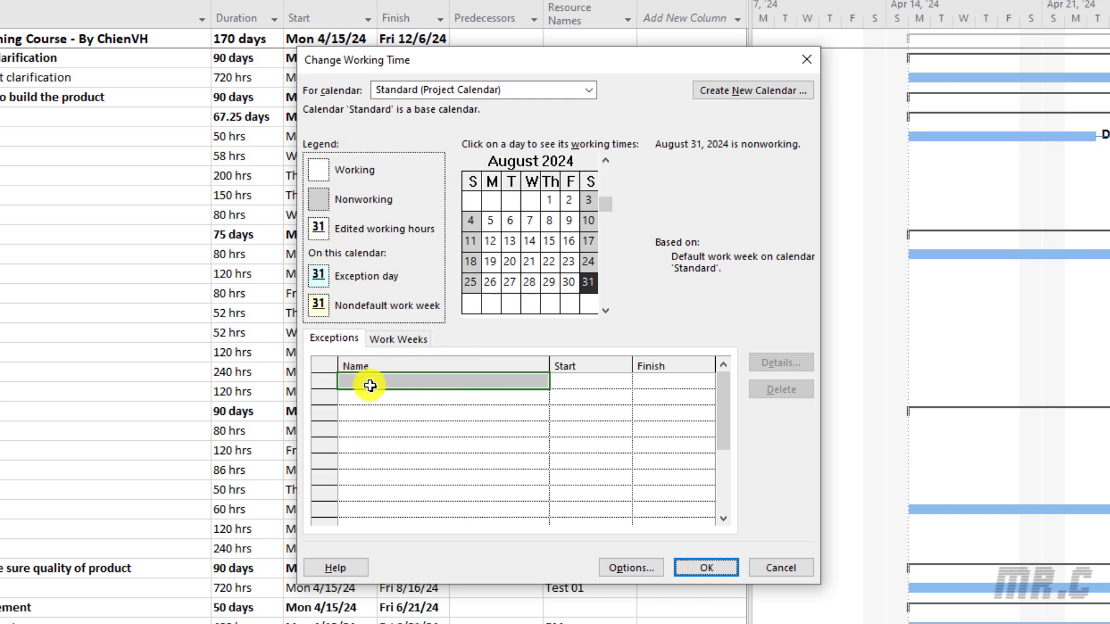
Check the Work Weeks tab, return to Exceptions and drop down the For calendar list
click(412, 341)
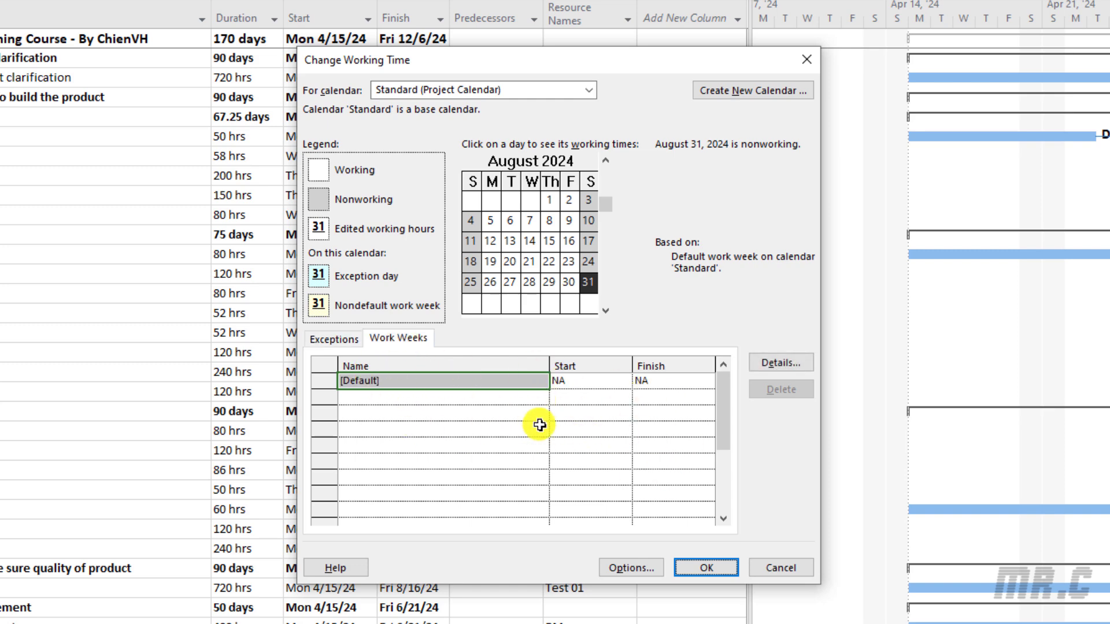
click(341, 341)
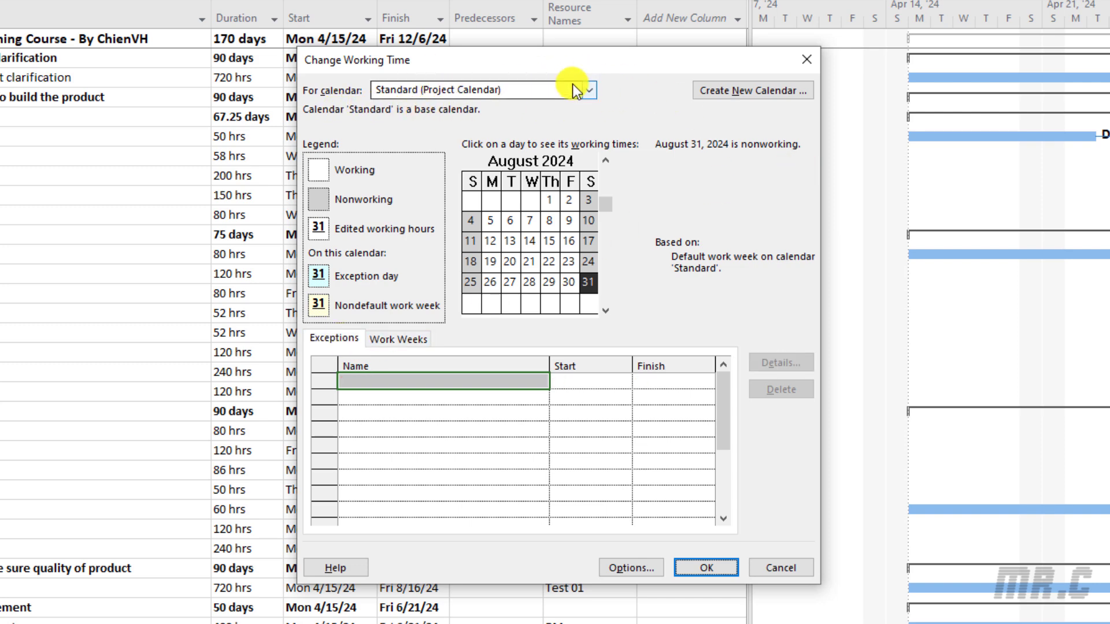
click(590, 91)
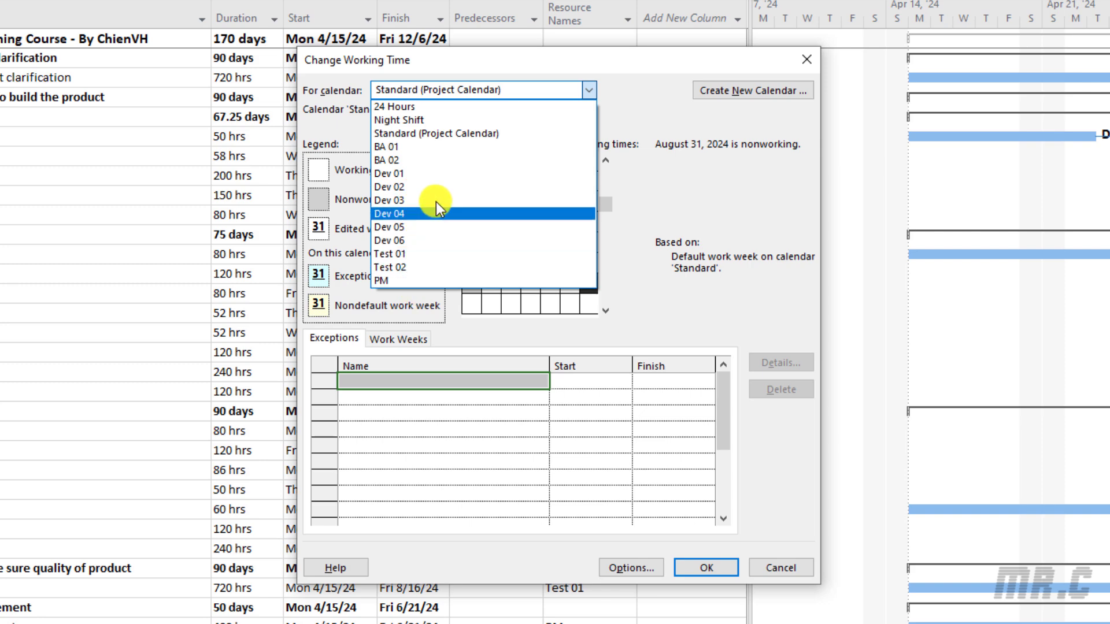
Review the BA 01 and Dev 03 calendars, then return to Standard for September 2, 2024
click(408, 147)
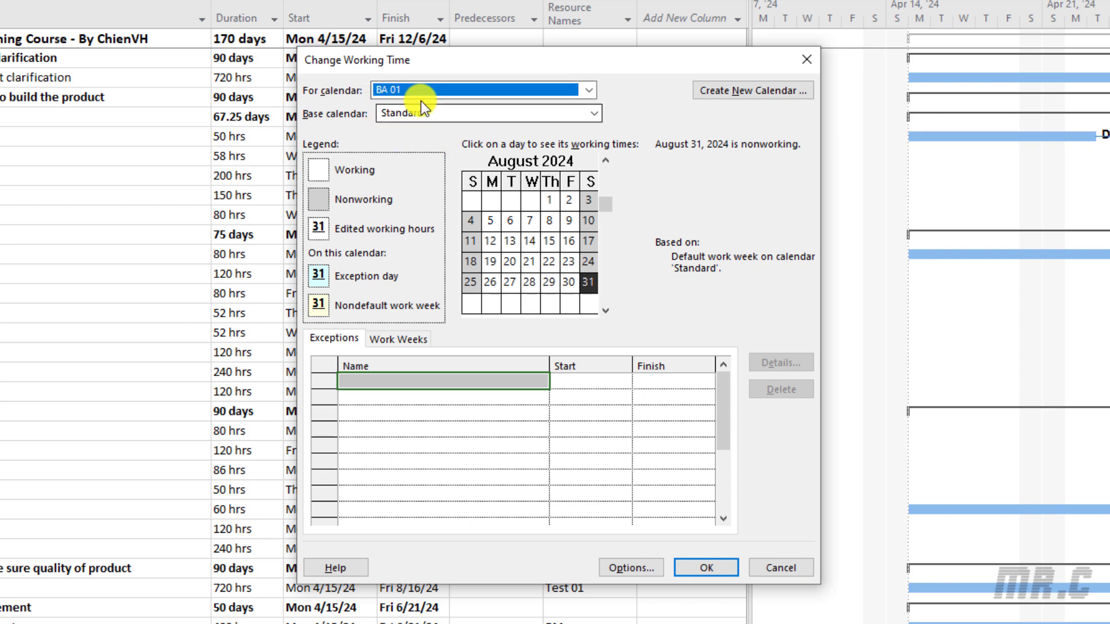
click(588, 89)
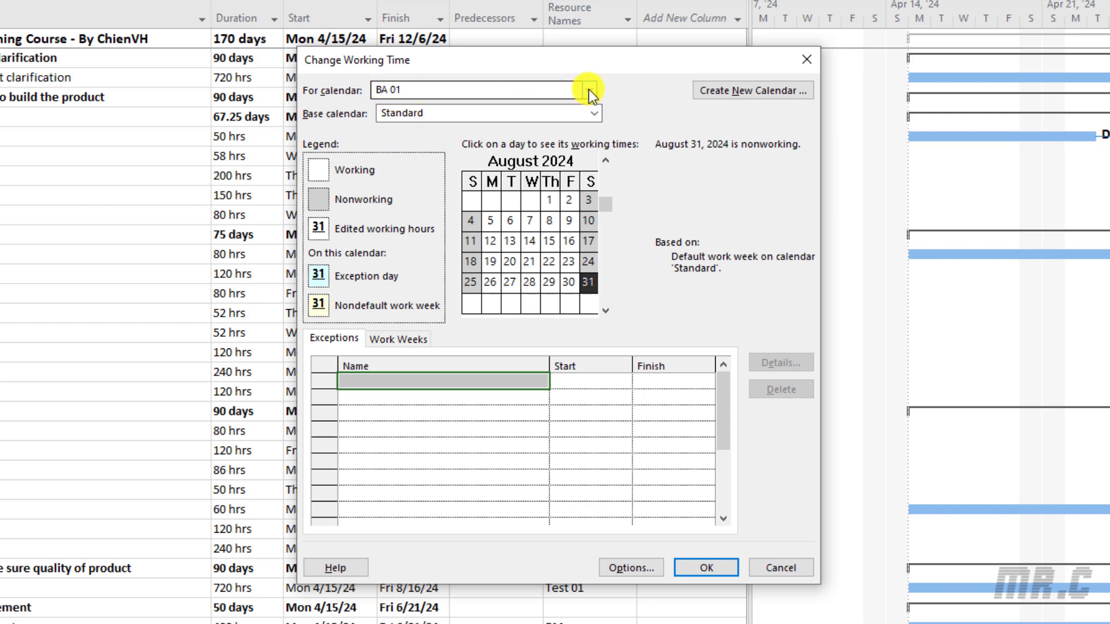
click(425, 201)
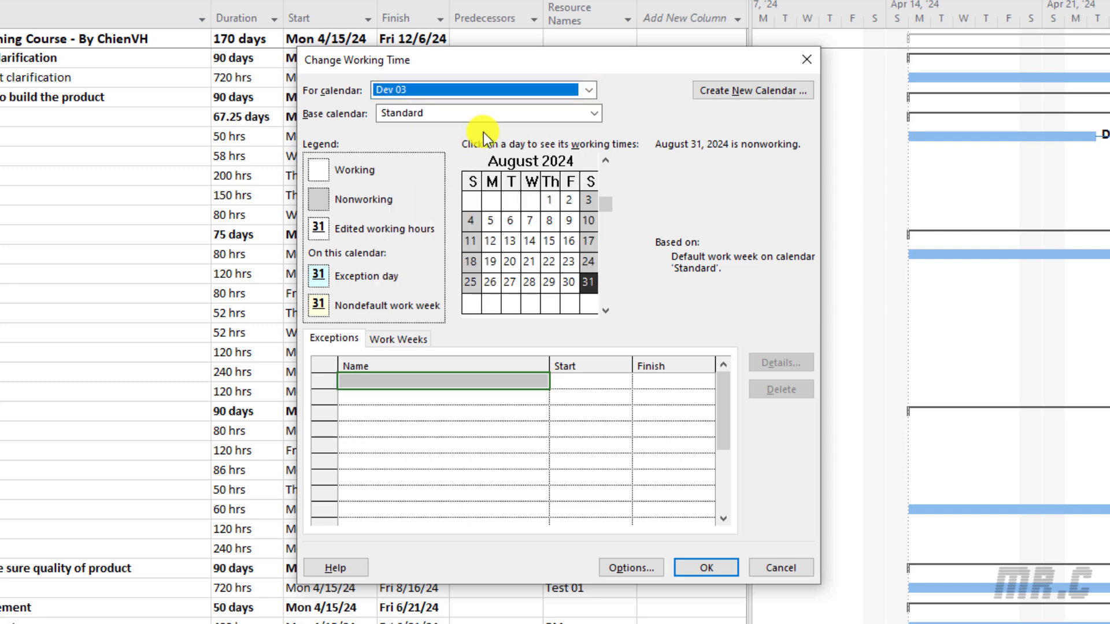
click(591, 116)
click(590, 115)
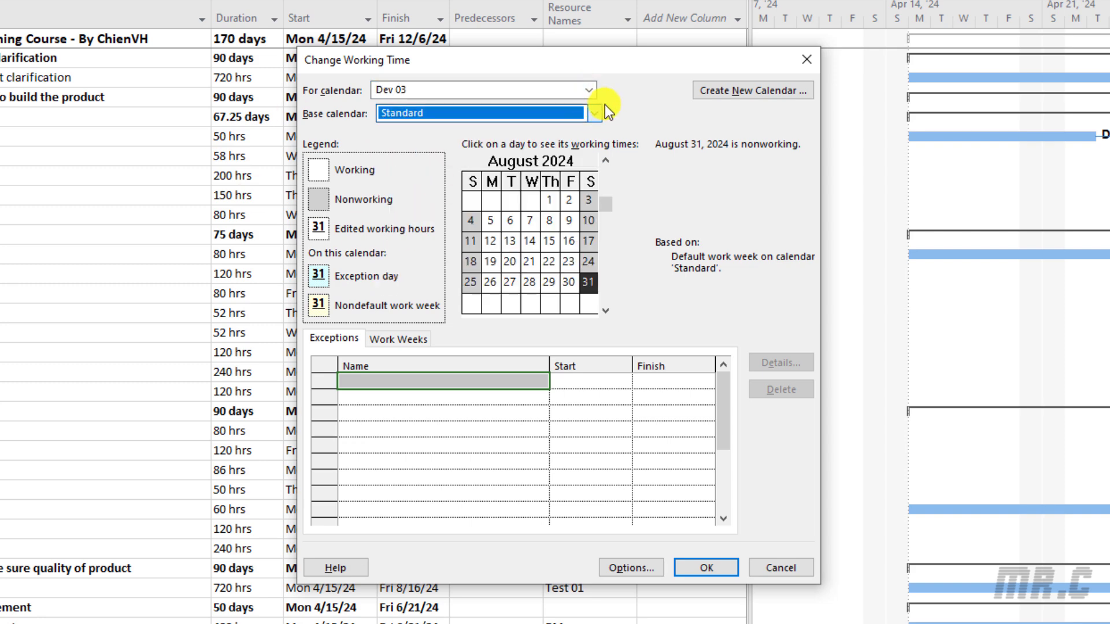
click(574, 91)
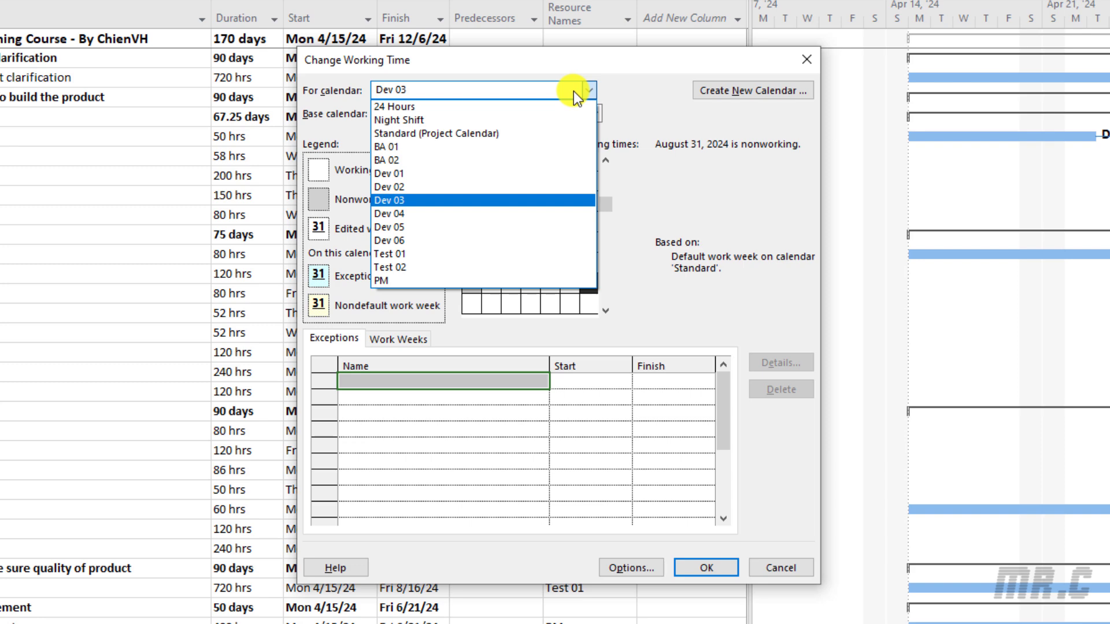
click(447, 134)
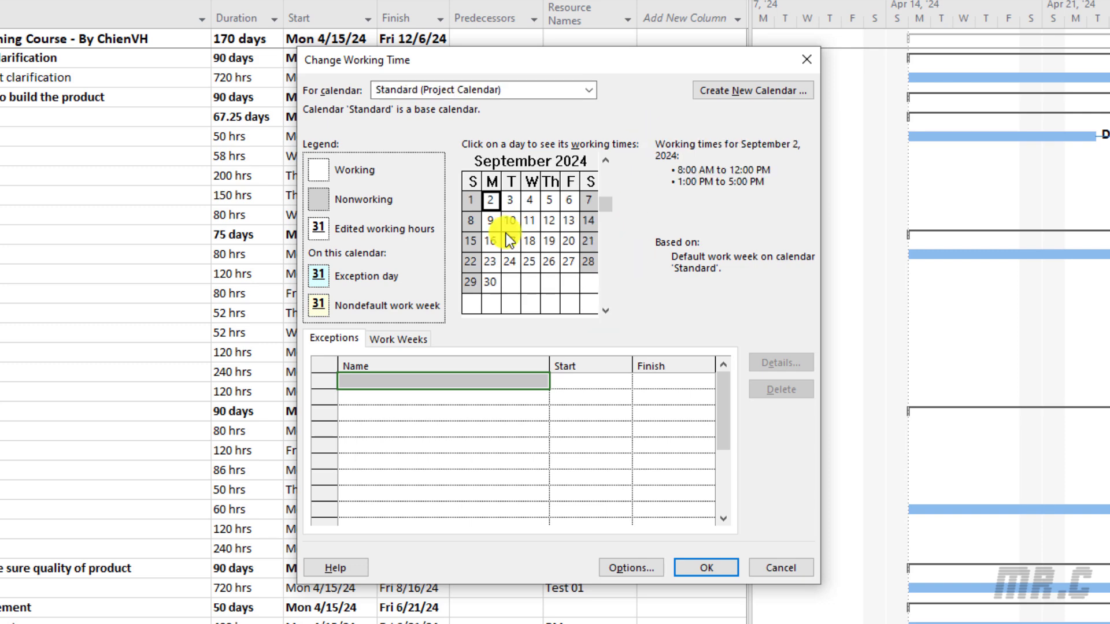
Select September 2–3, 2024 and name the new calendar exception 'Holidays'
click(510, 200)
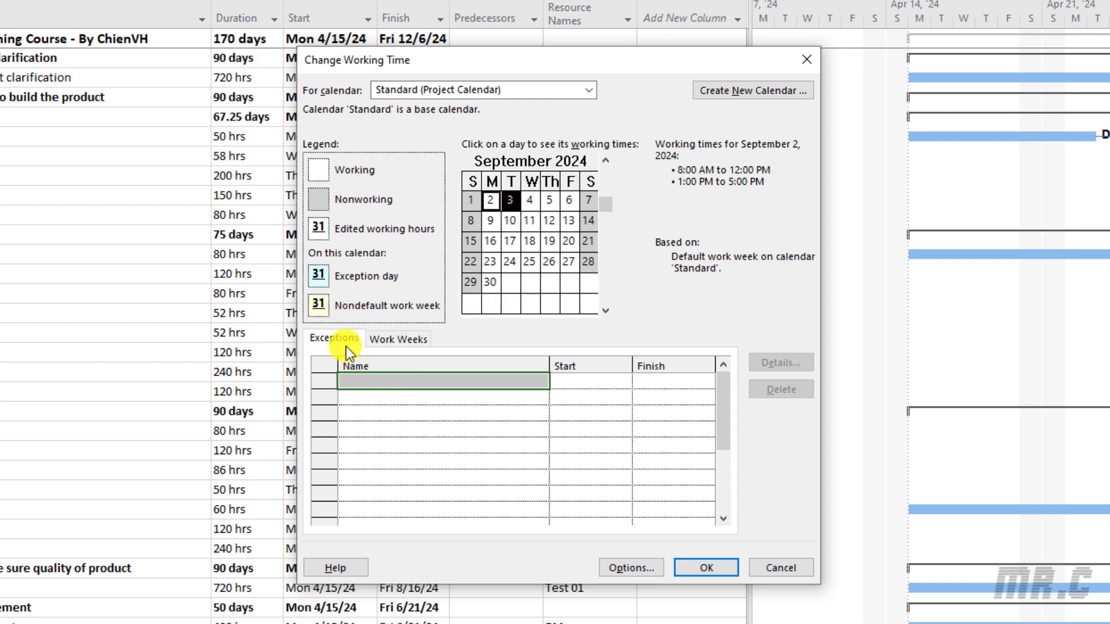
click(384, 381)
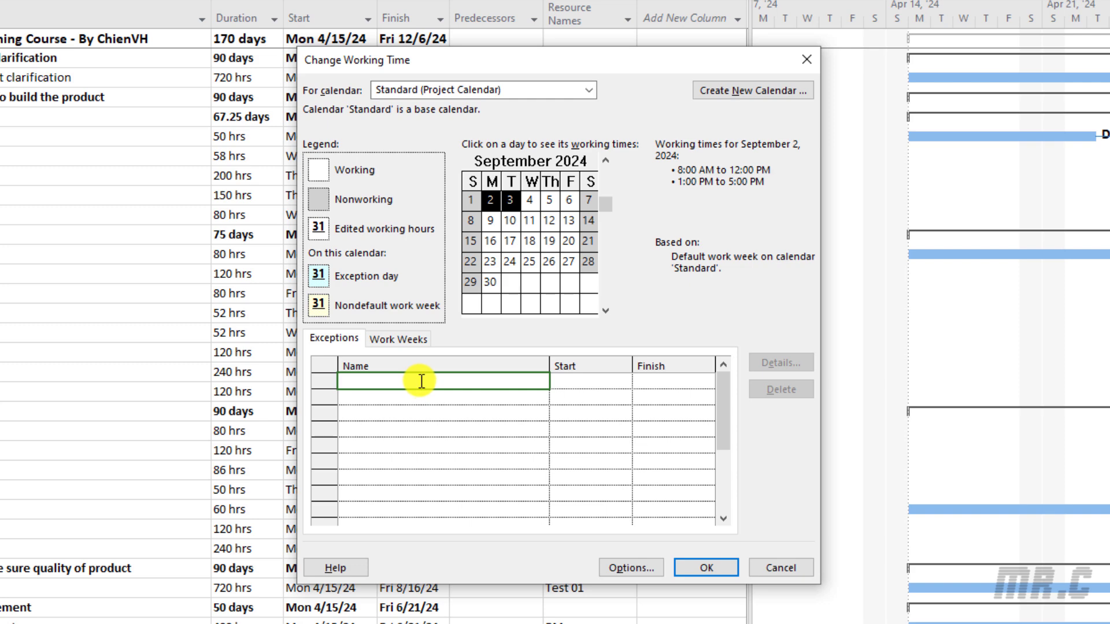
text(Holidays)
key(Return)
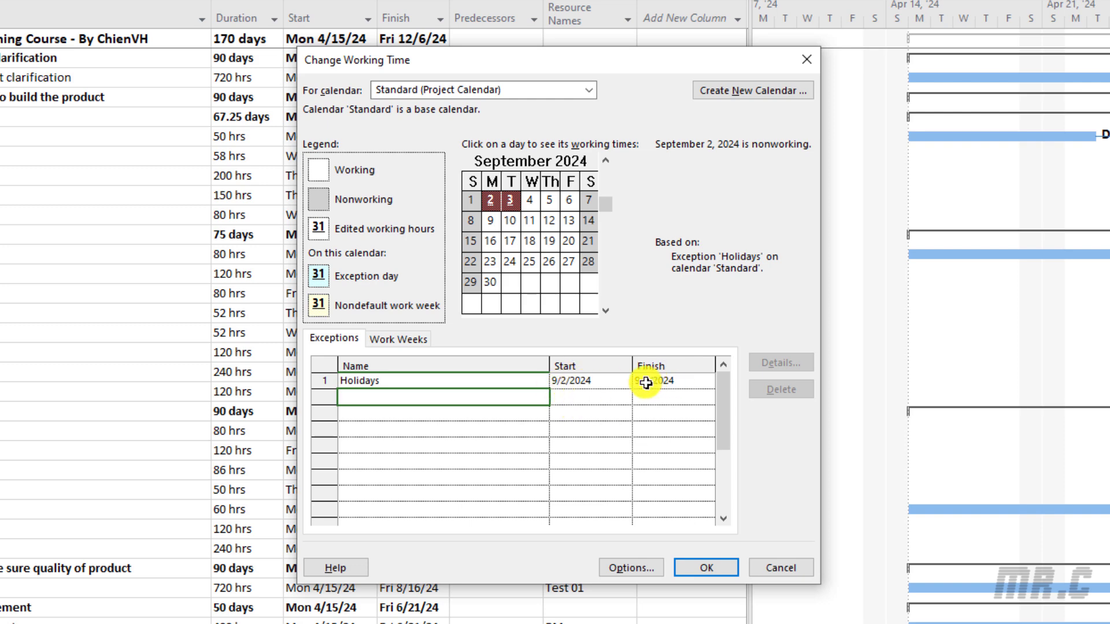
click(508, 379)
click(490, 461)
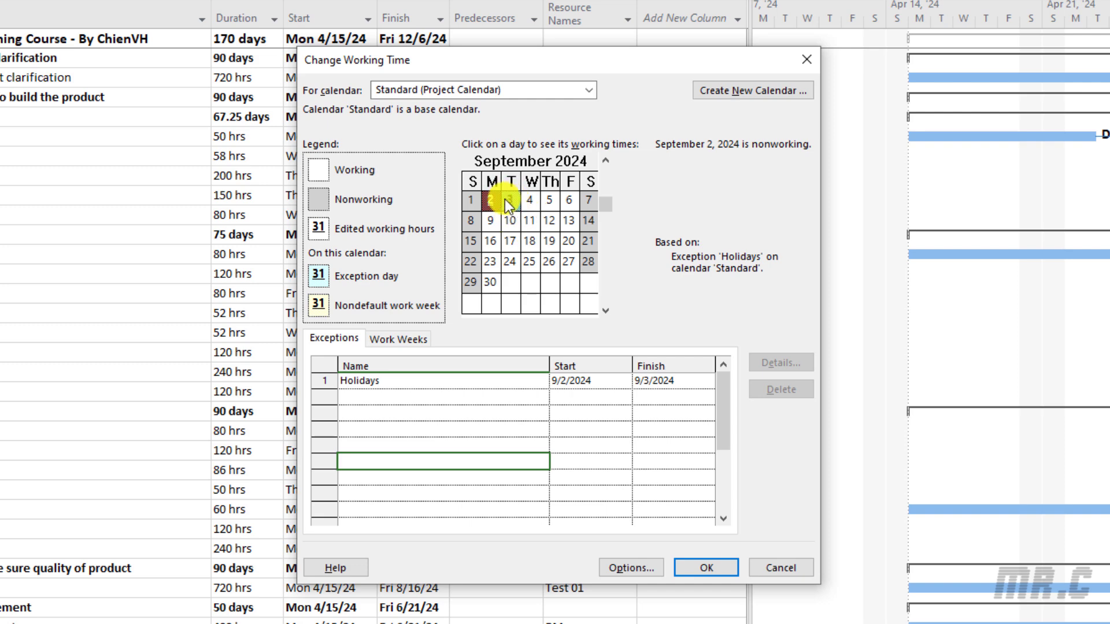
click(508, 379)
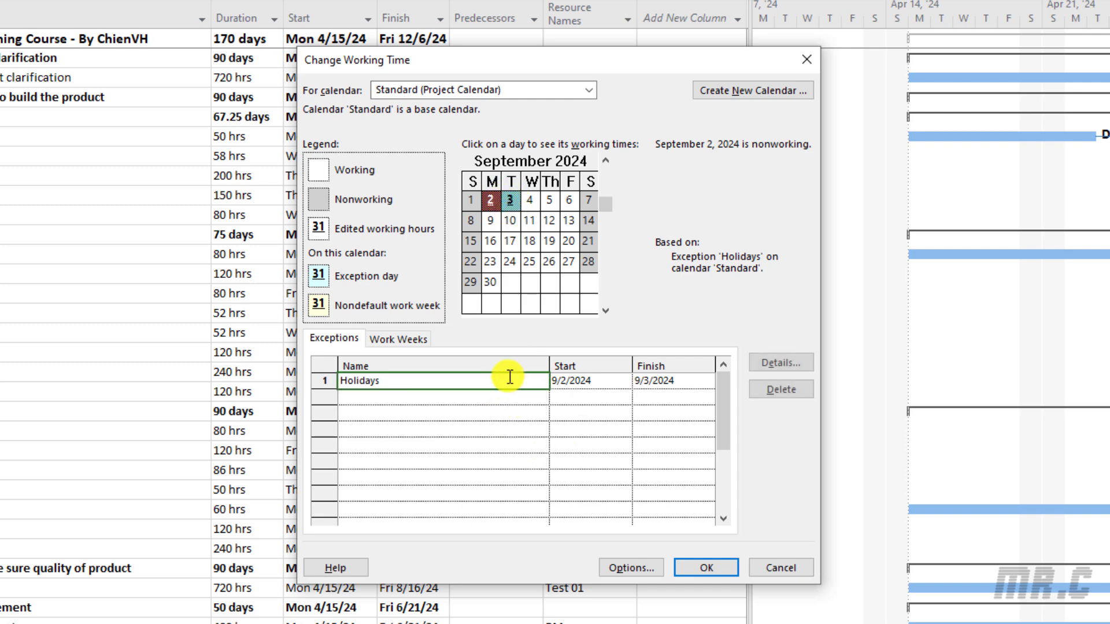
Review the Holidays exception details, then confirm so the project finishes Tue 12/10/24
click(793, 359)
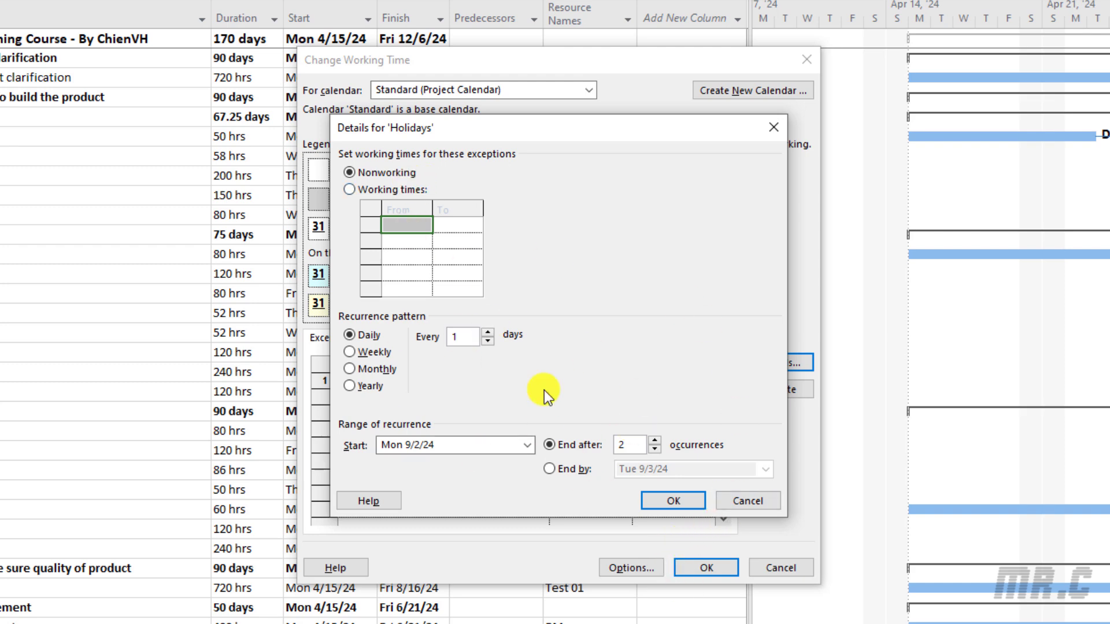
click(672, 501)
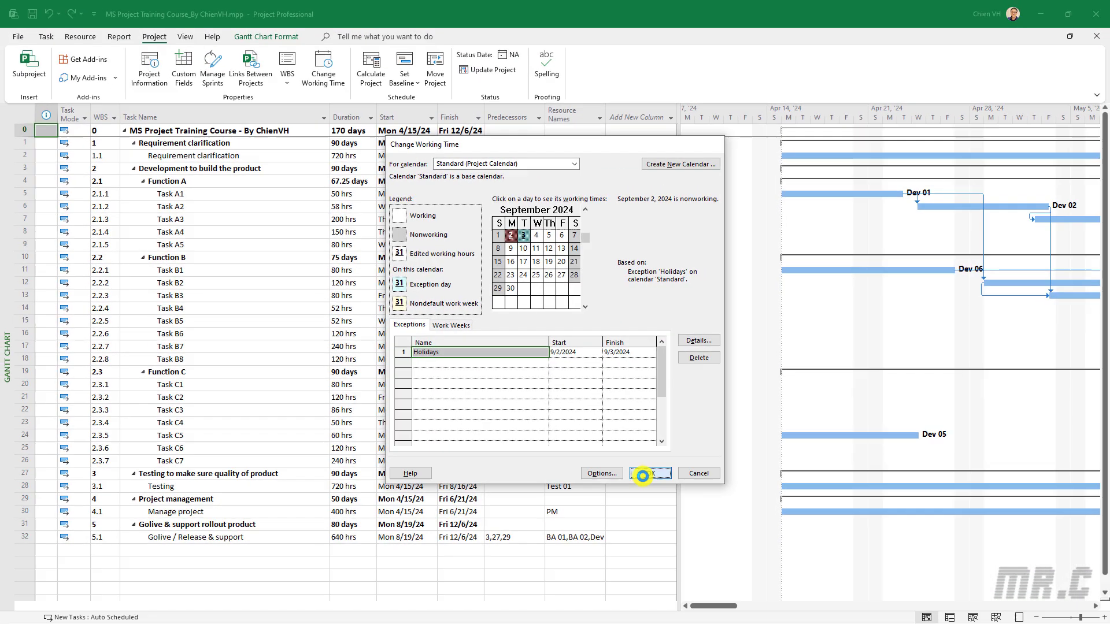
click(705, 567)
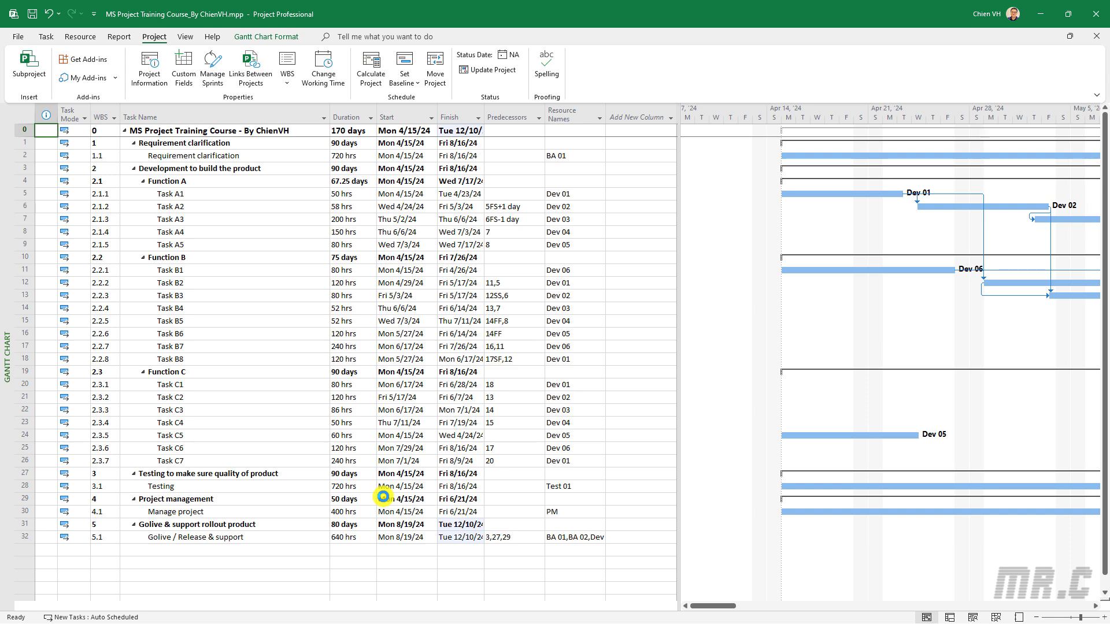
click(323, 68)
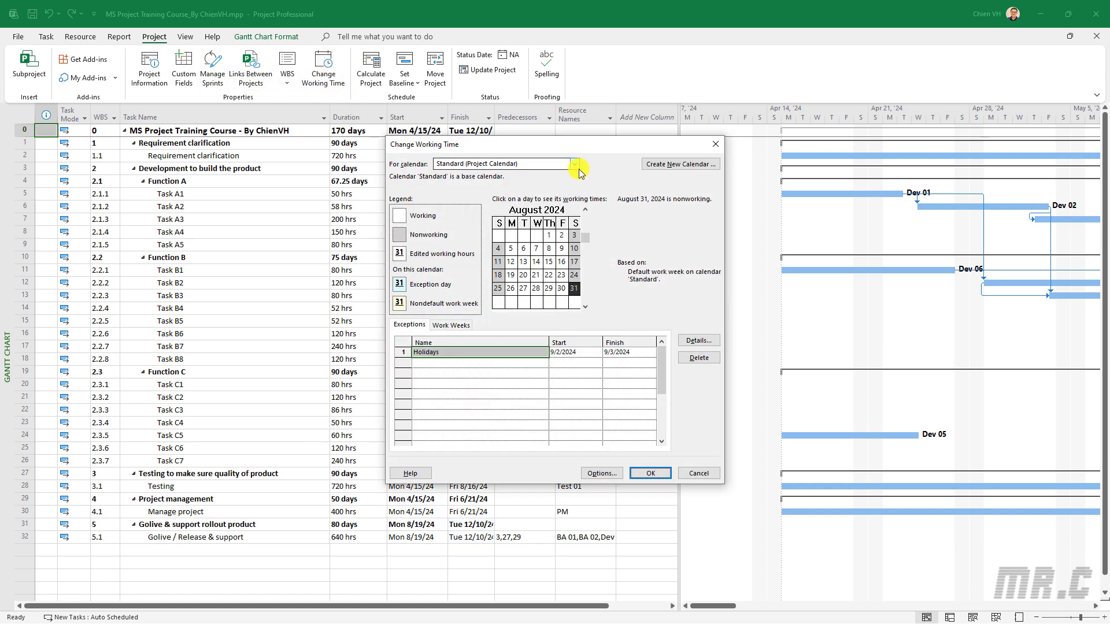
click(585, 306)
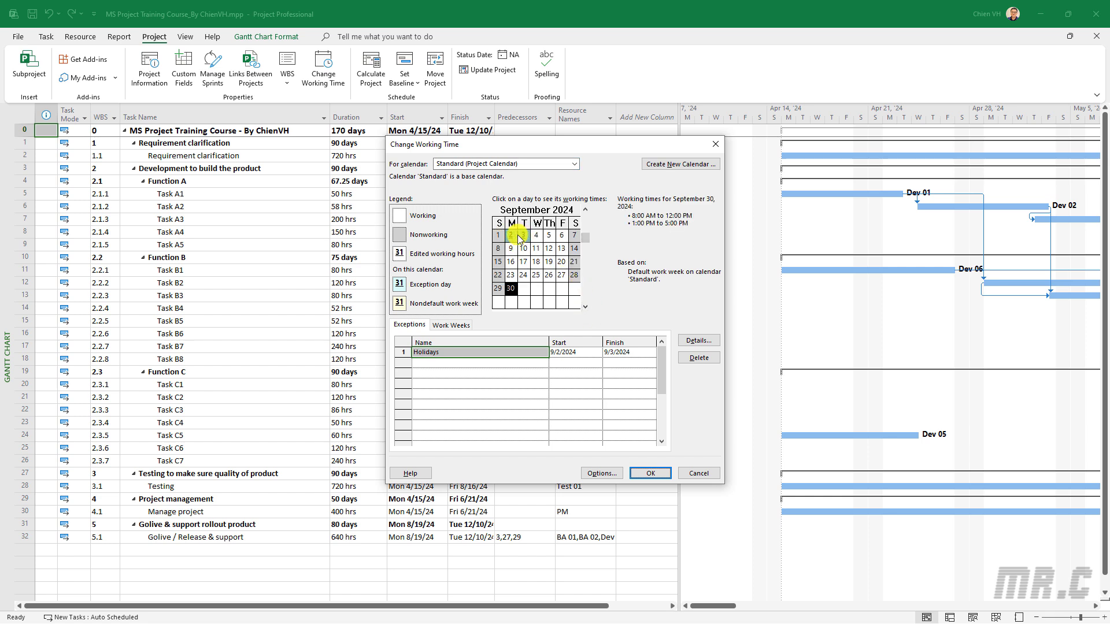
drag(512, 236, 523, 237)
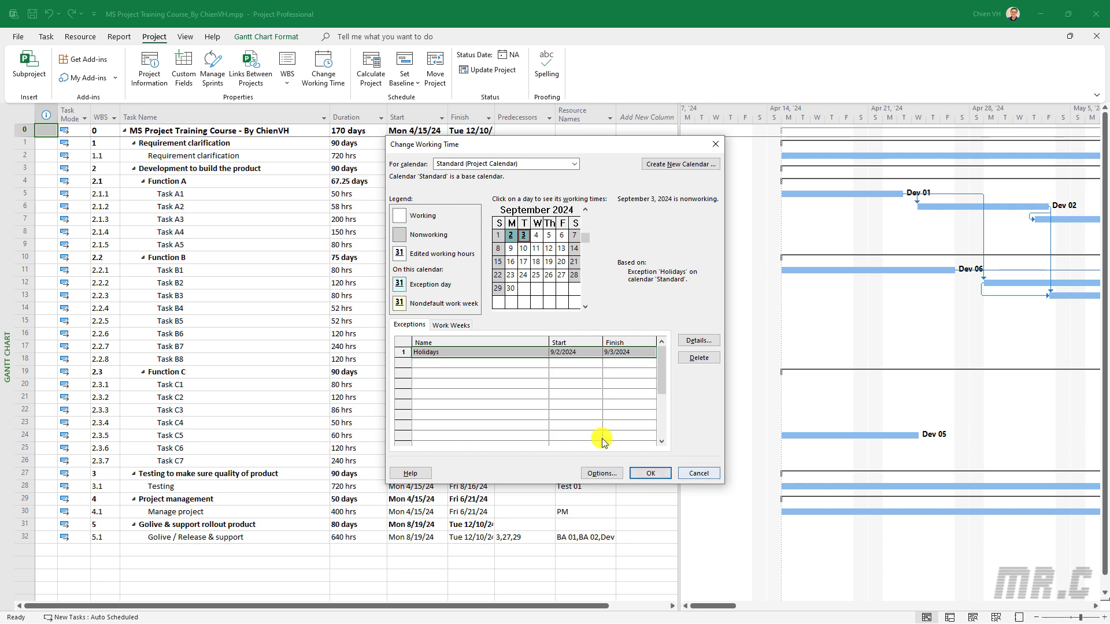
click(647, 474)
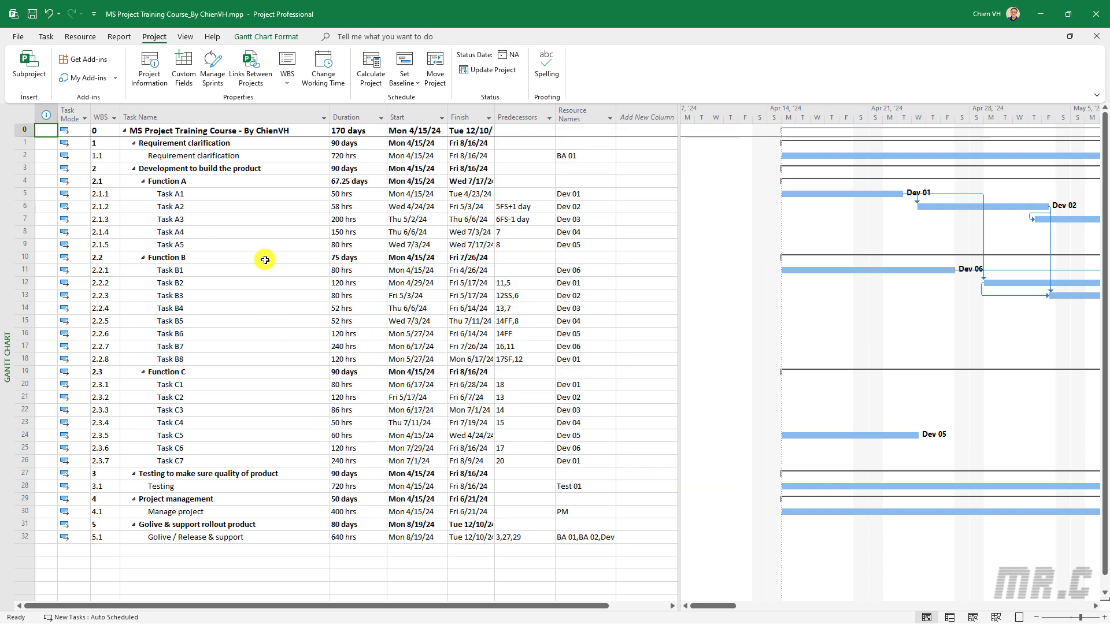
scroll(265, 260, down, 3)
scroll(266, 260, up, 3)
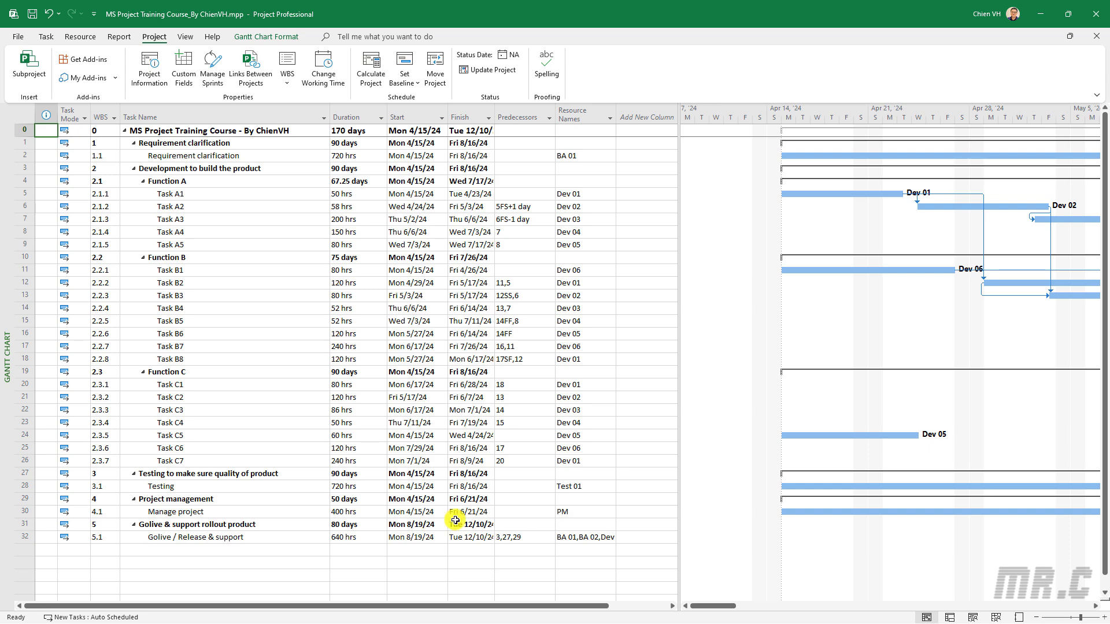
scroll(488, 515, down, 1)
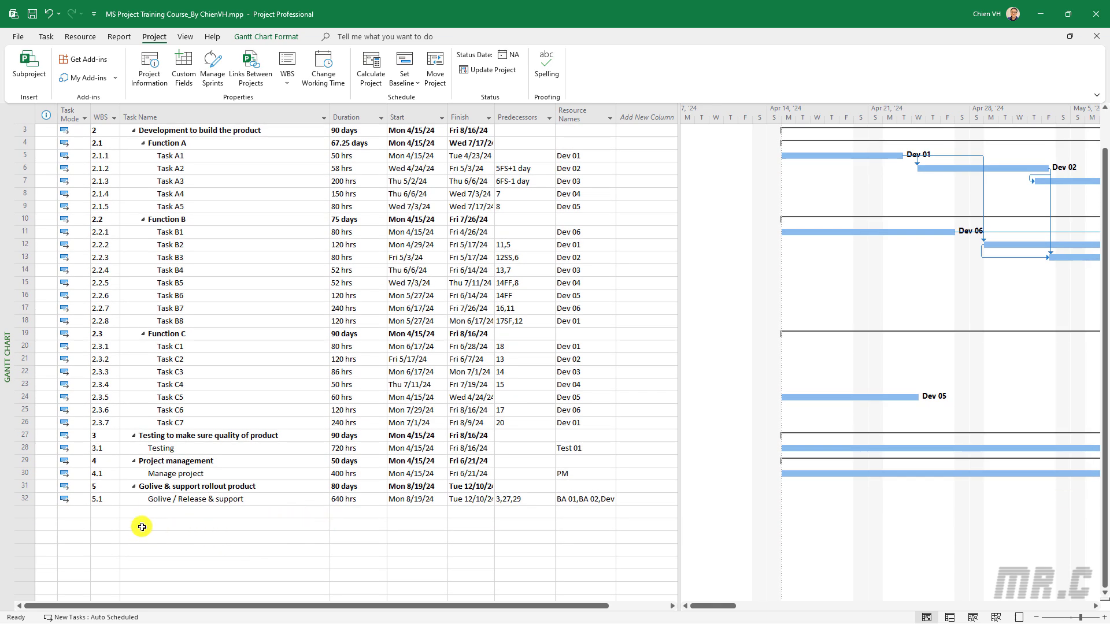
click(164, 525)
scroll(182, 528, up, 1)
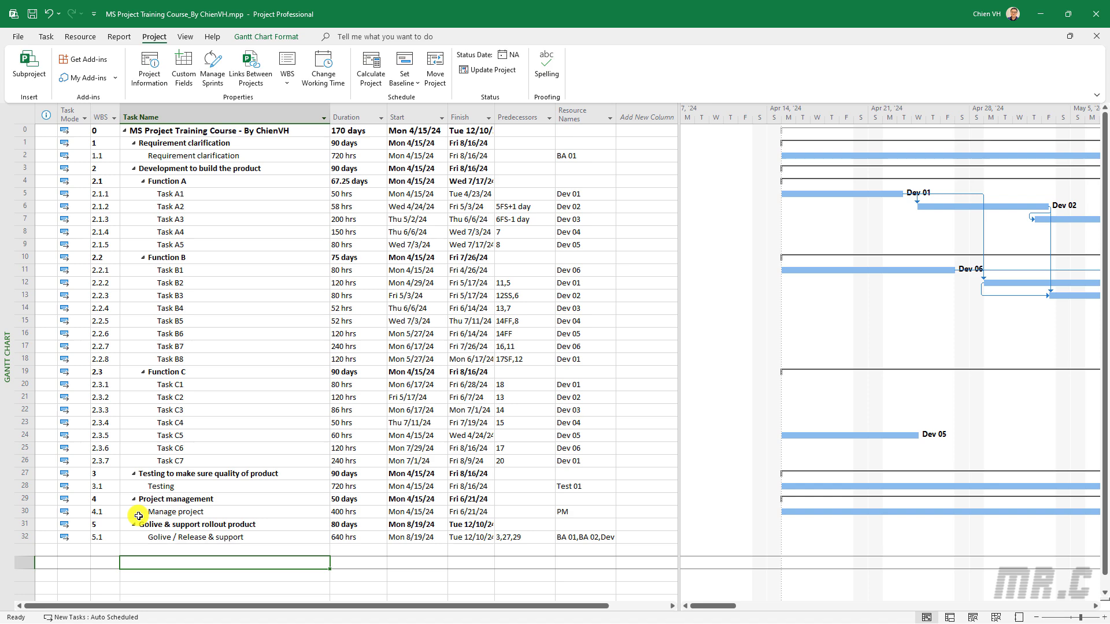
Add tasks 'Test 01 - Task' and 'Test 02 - Task' in rows 34–35
text(Test 01)
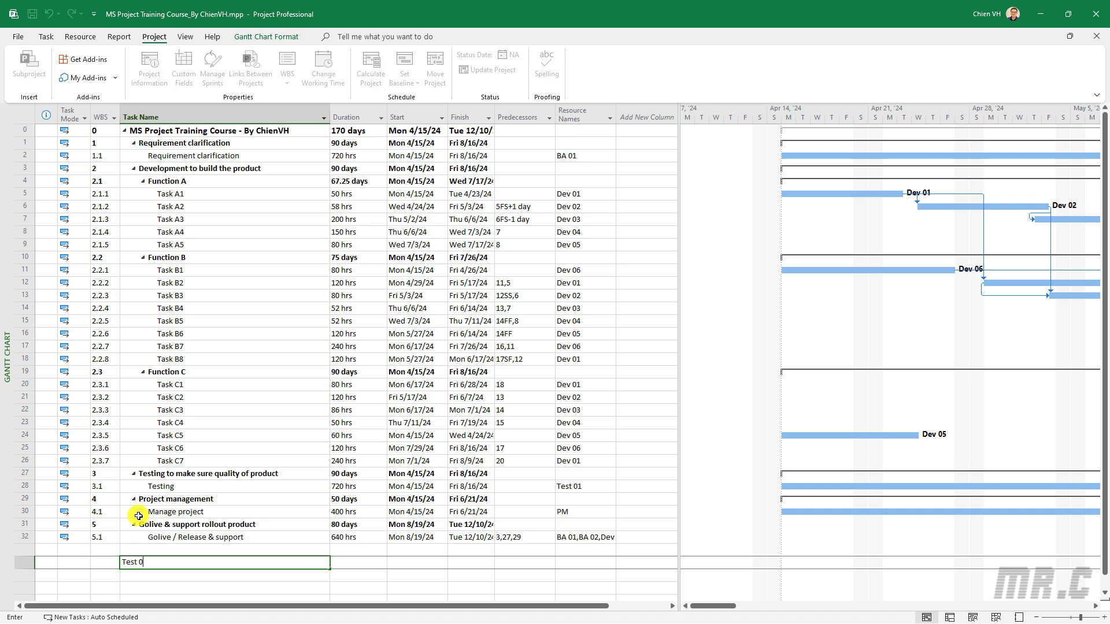
key(Return)
text(Test)
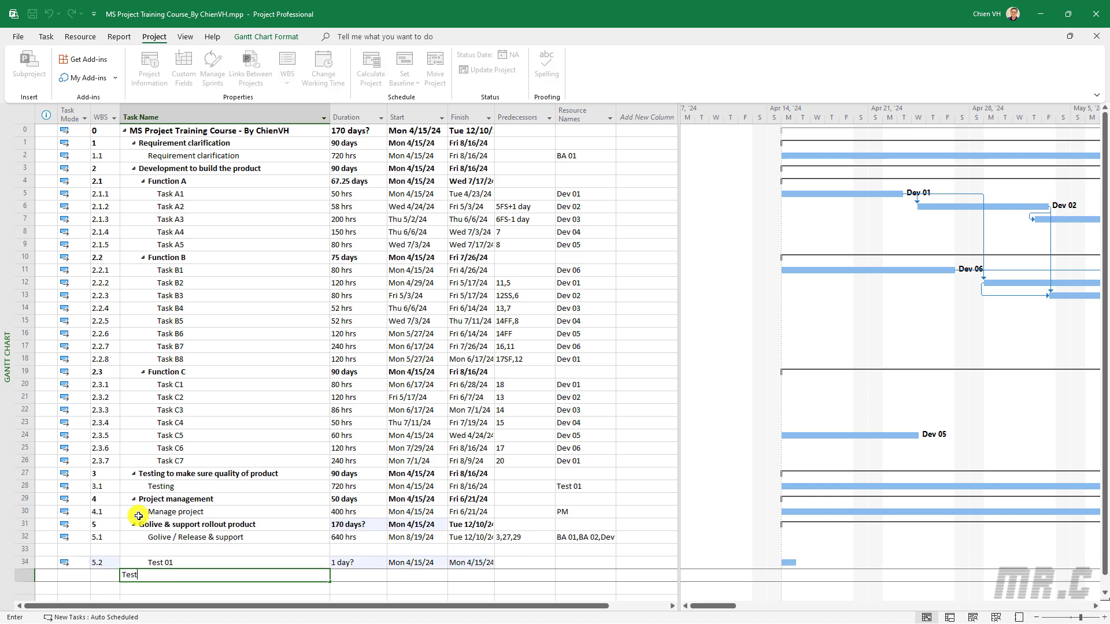
text( 02)
key(Return)
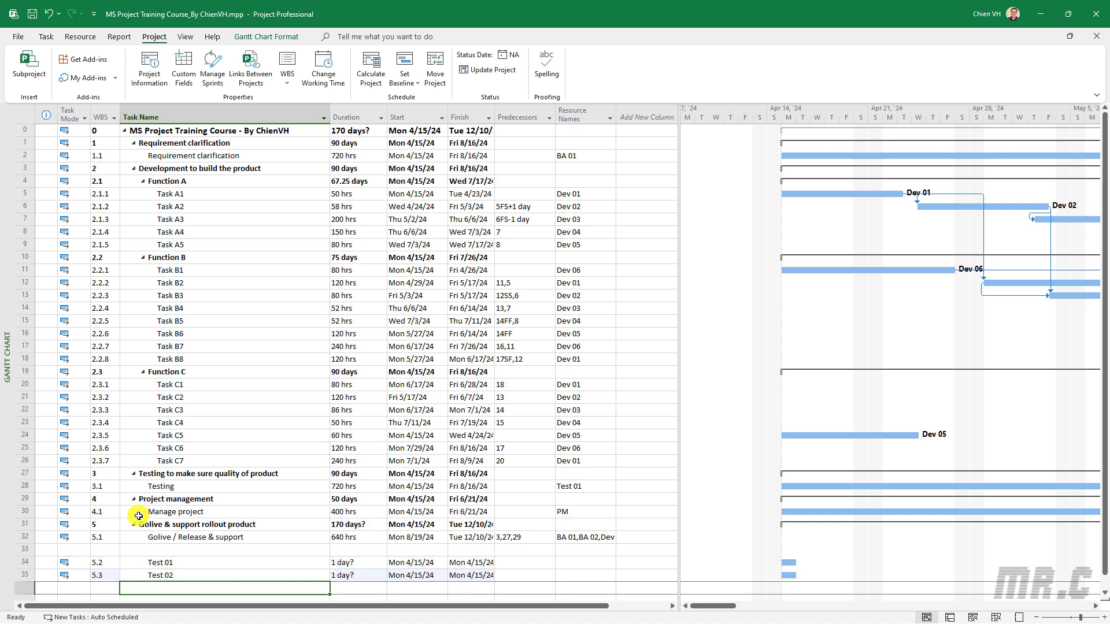
click(202, 565)
click(221, 563)
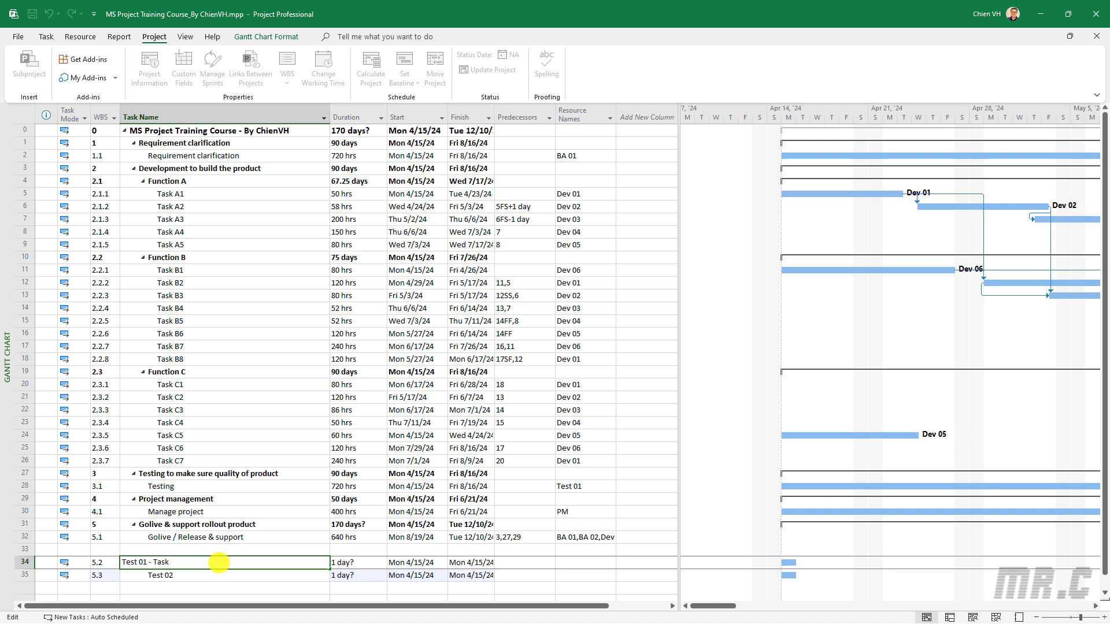
key(Return)
click(220, 576)
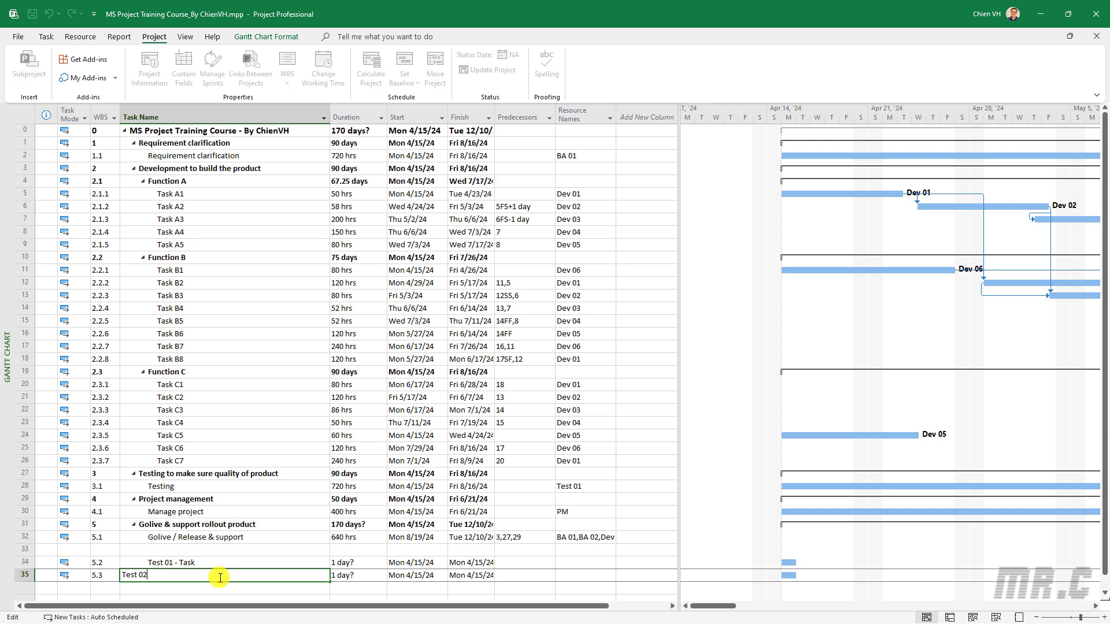
text(- Task)
key(Return)
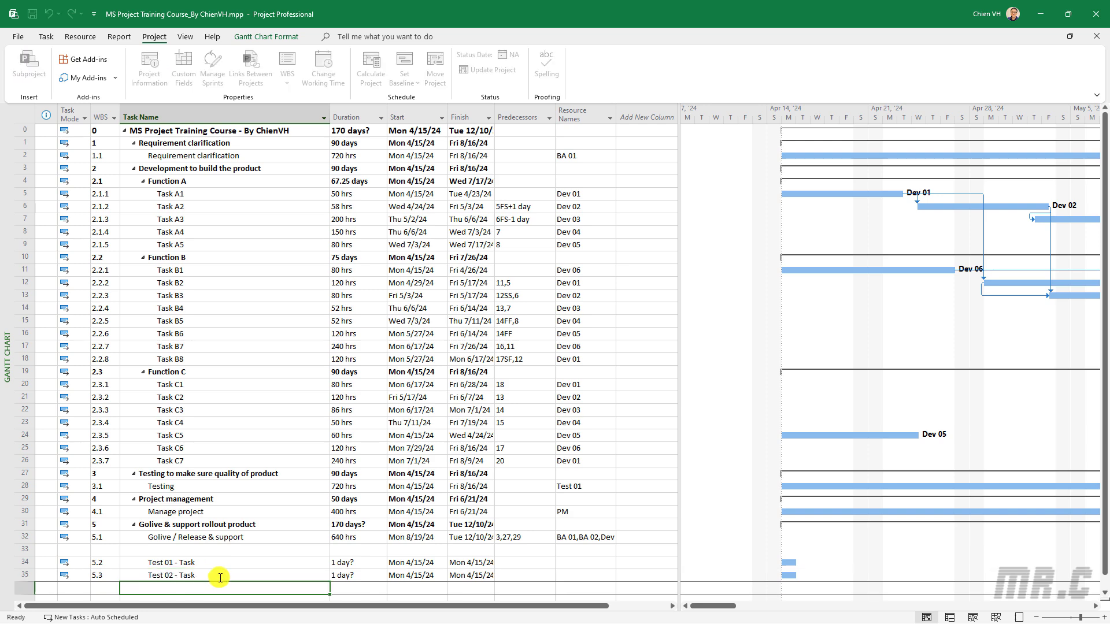
Set durations of 5 days for Test 01 - Task and 3 days for Test 02 - Task
click(374, 567)
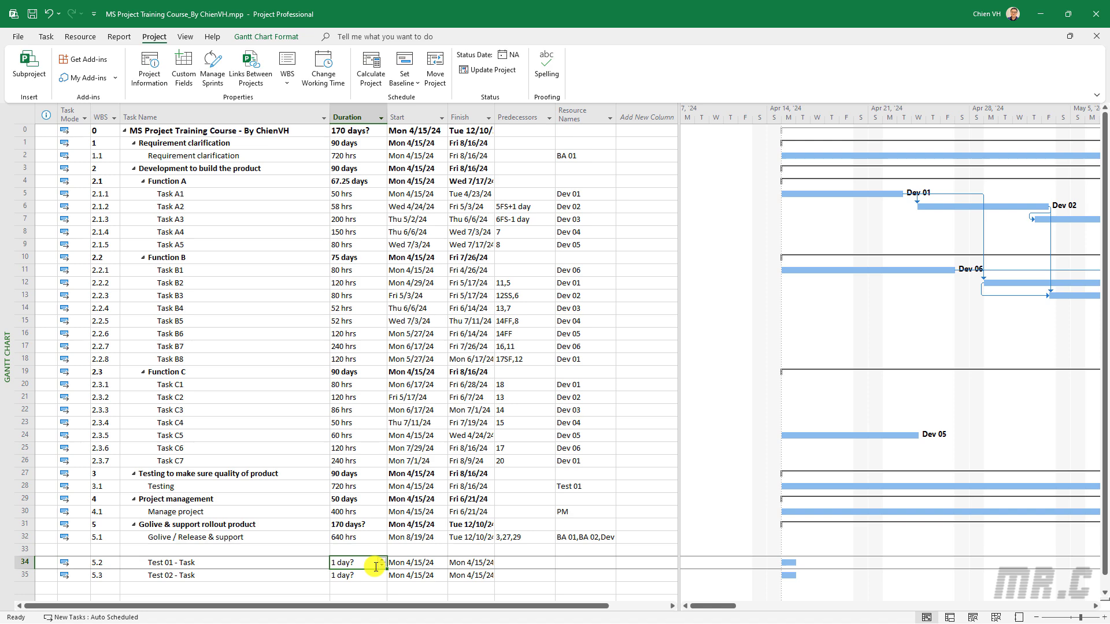
text(5)
click(353, 576)
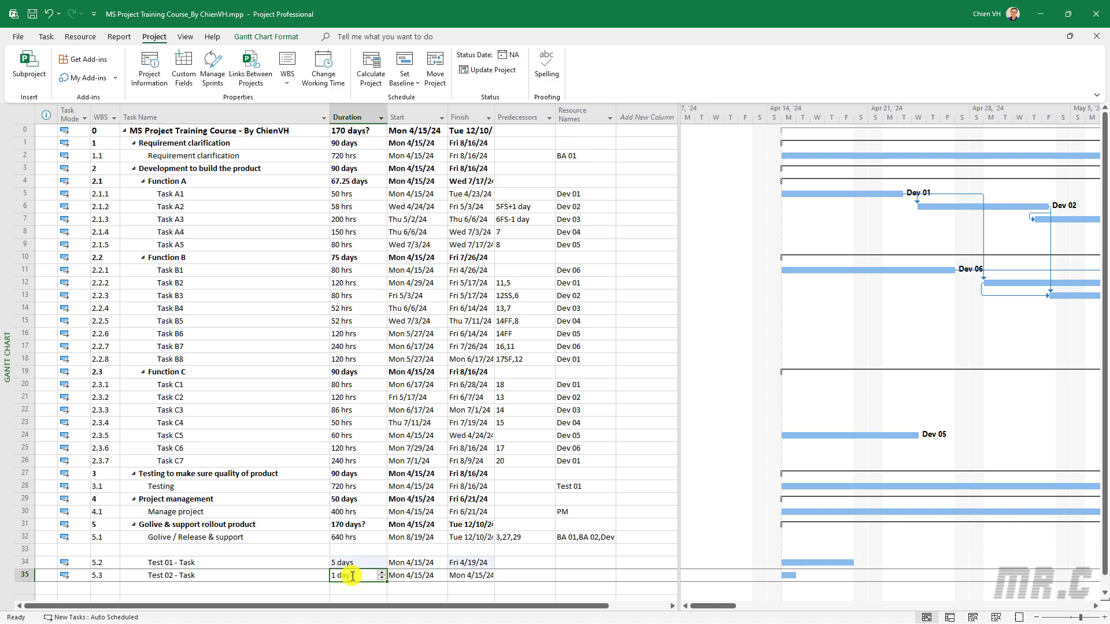
text(3)
key(Return)
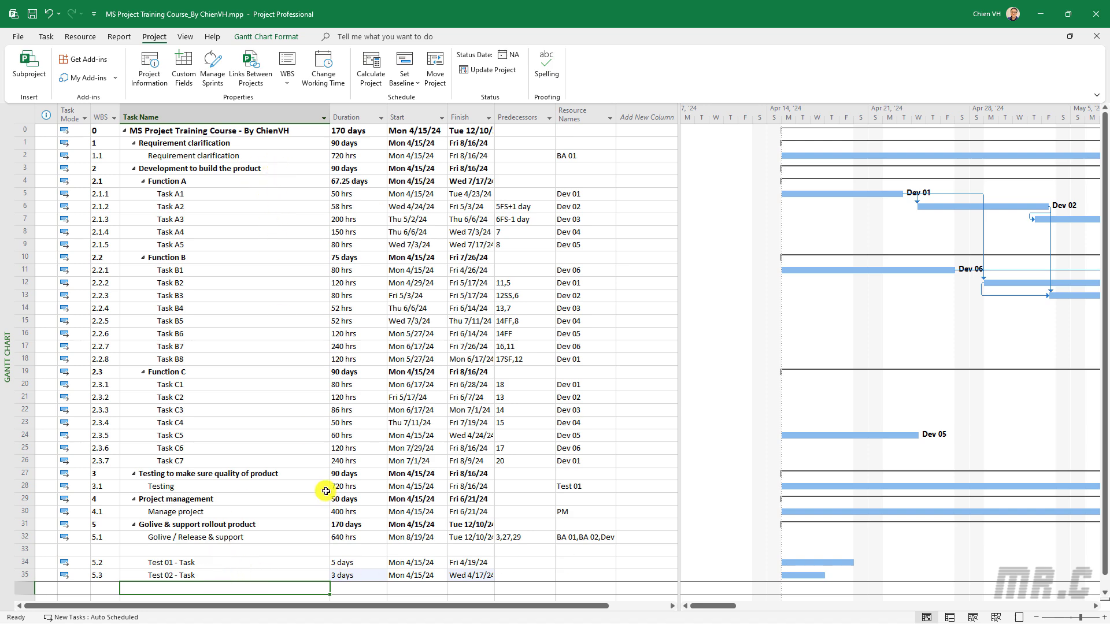
Make Test 01 - Task manually scheduled while keeping Test 02 - Task auto scheduled
scroll(214, 559, down, 1)
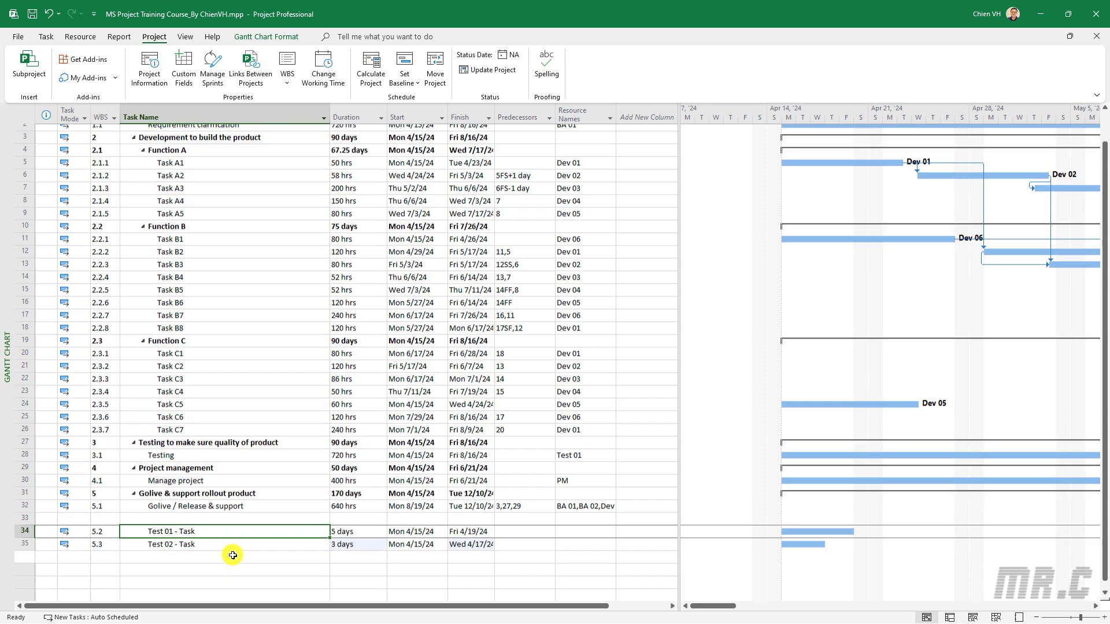
click(81, 524)
click(85, 525)
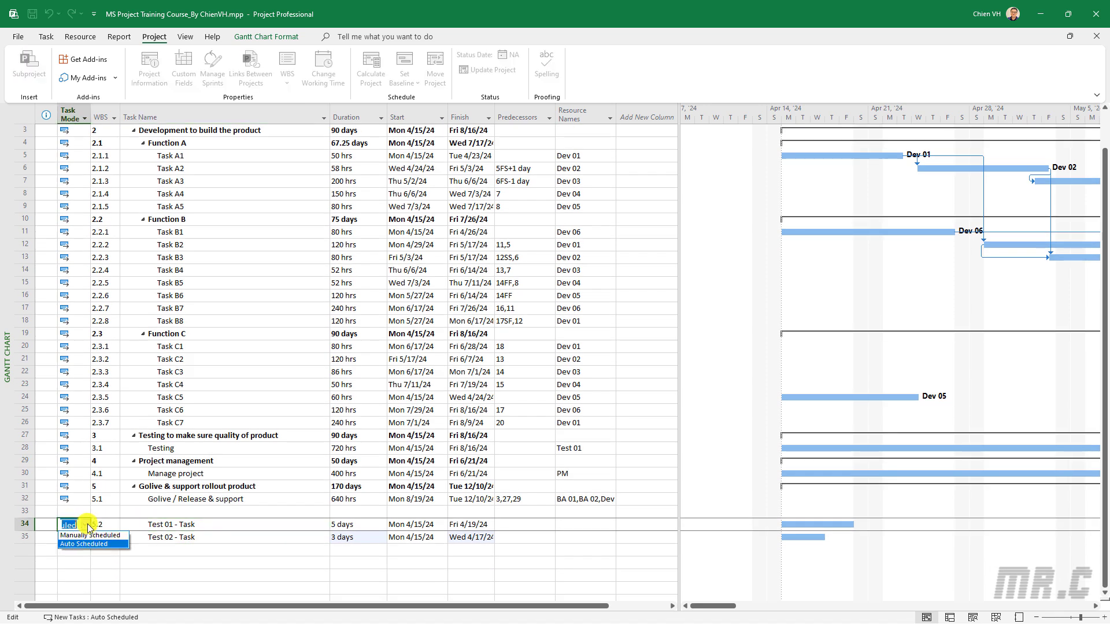
click(95, 536)
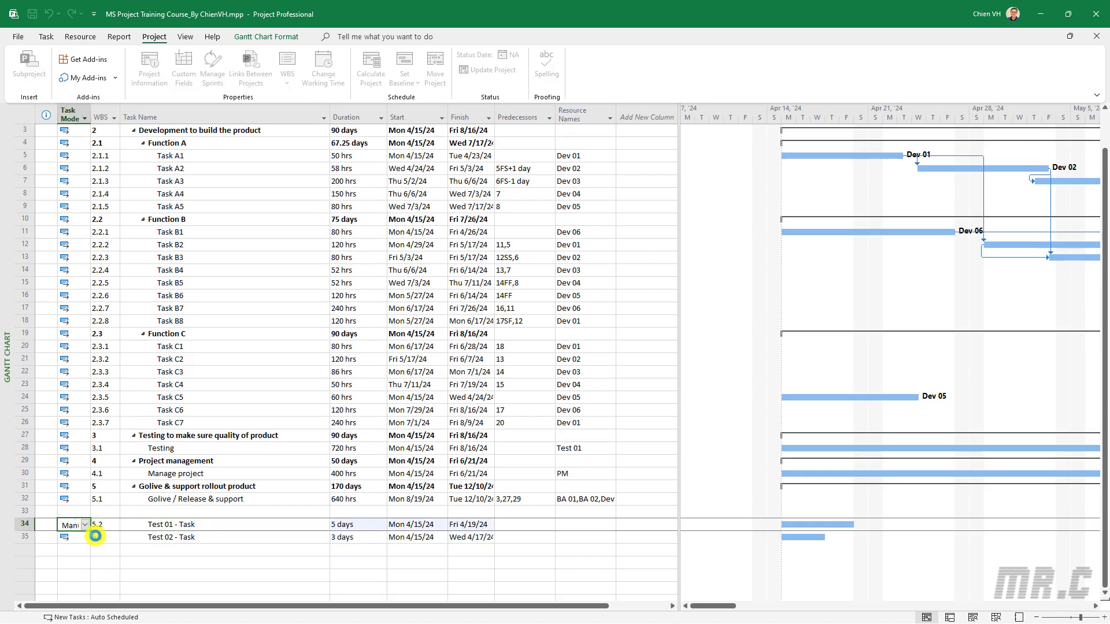
click(218, 560)
click(65, 537)
click(85, 537)
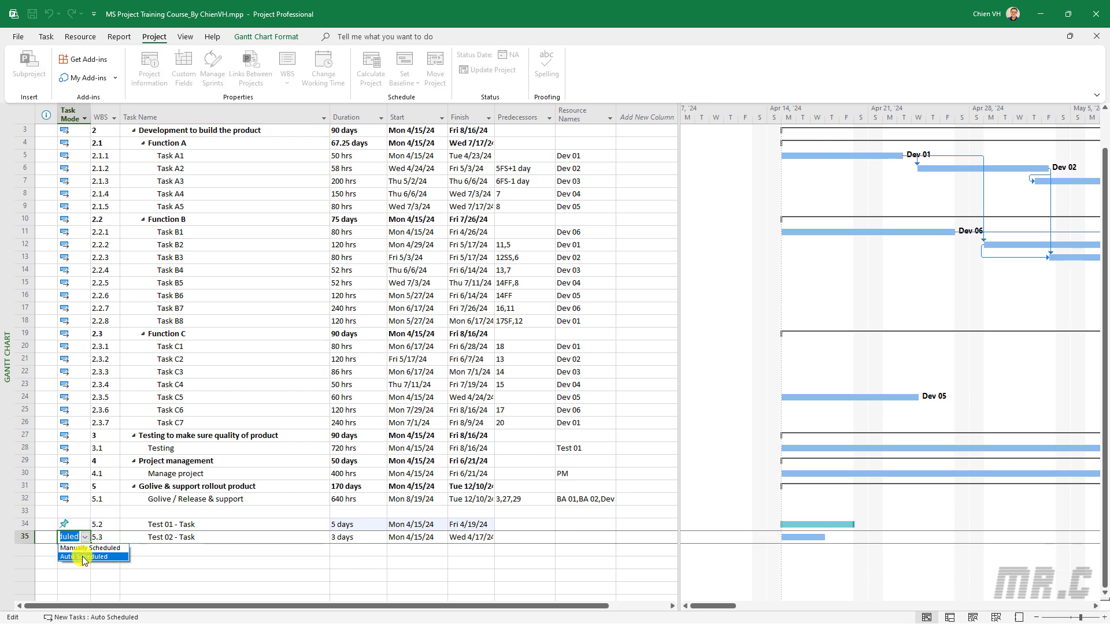
click(156, 553)
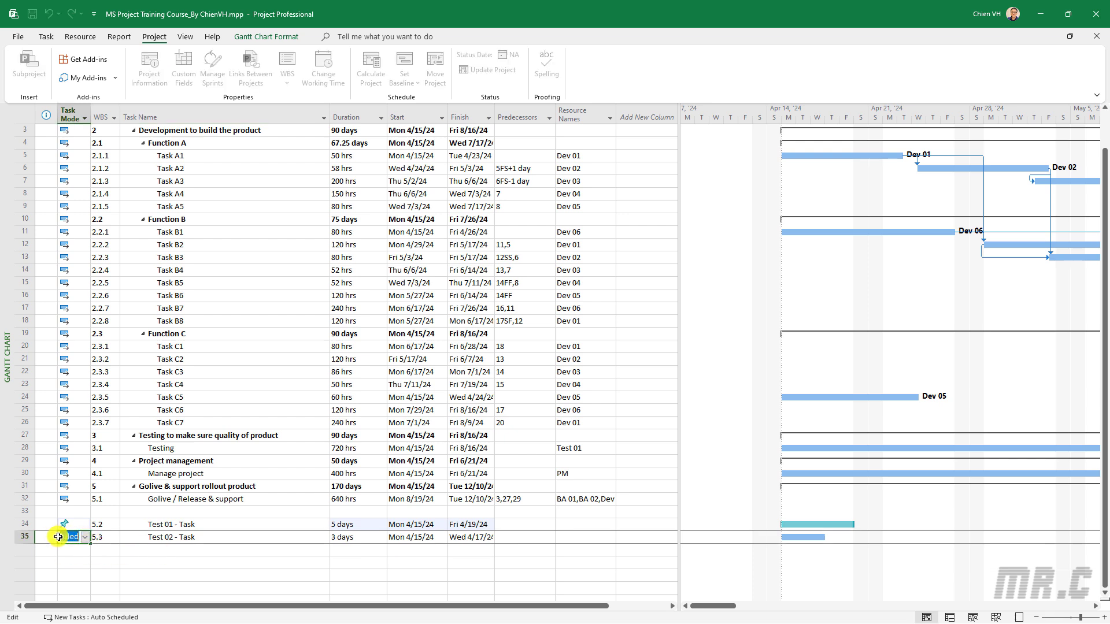
click(255, 562)
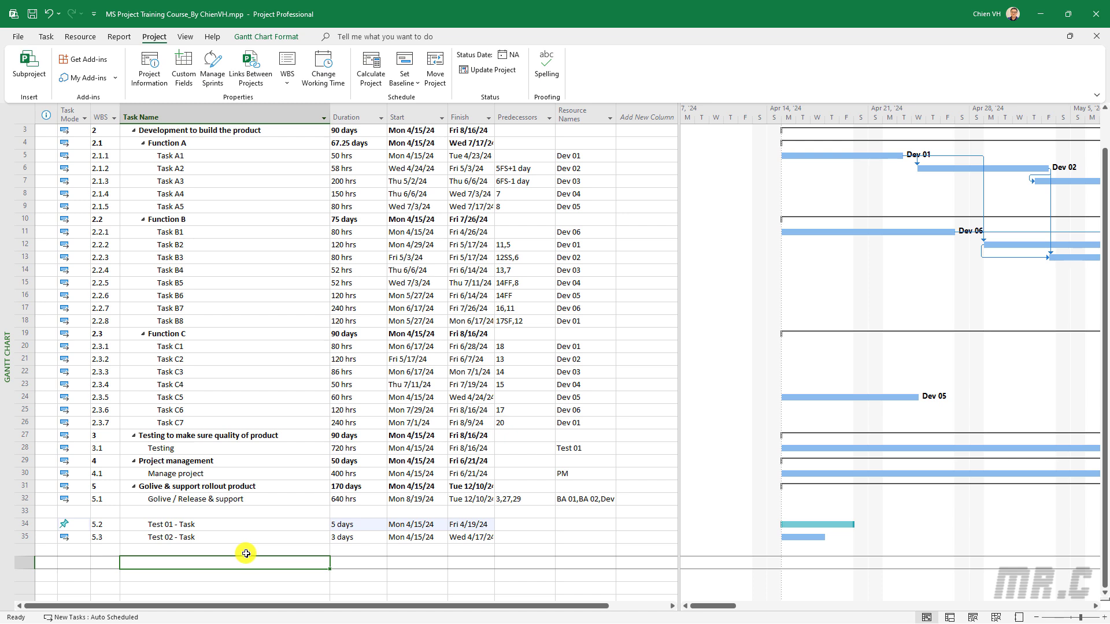
Set Test 01 - Task's start date to Thu 8/29/24
click(440, 526)
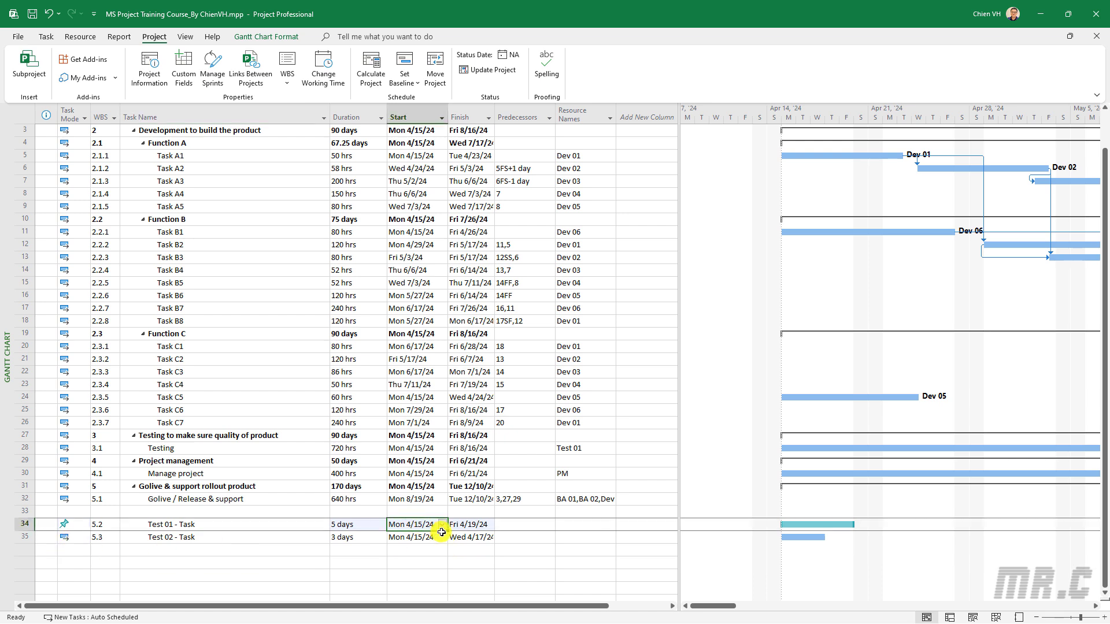
click(441, 527)
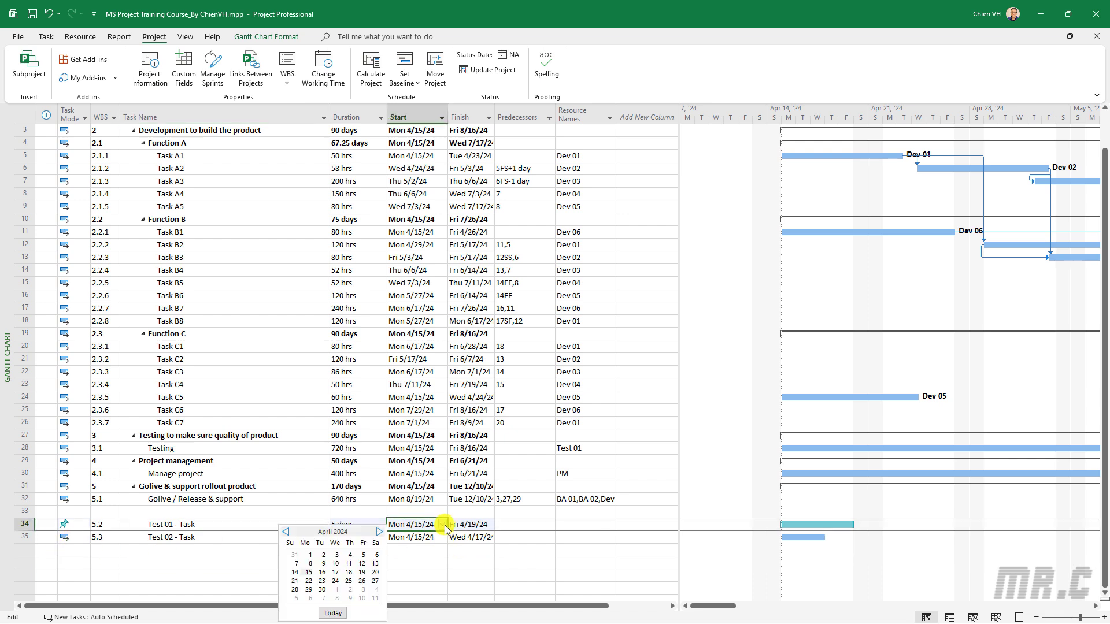
click(380, 532)
click(380, 531)
click(380, 531)
click(380, 532)
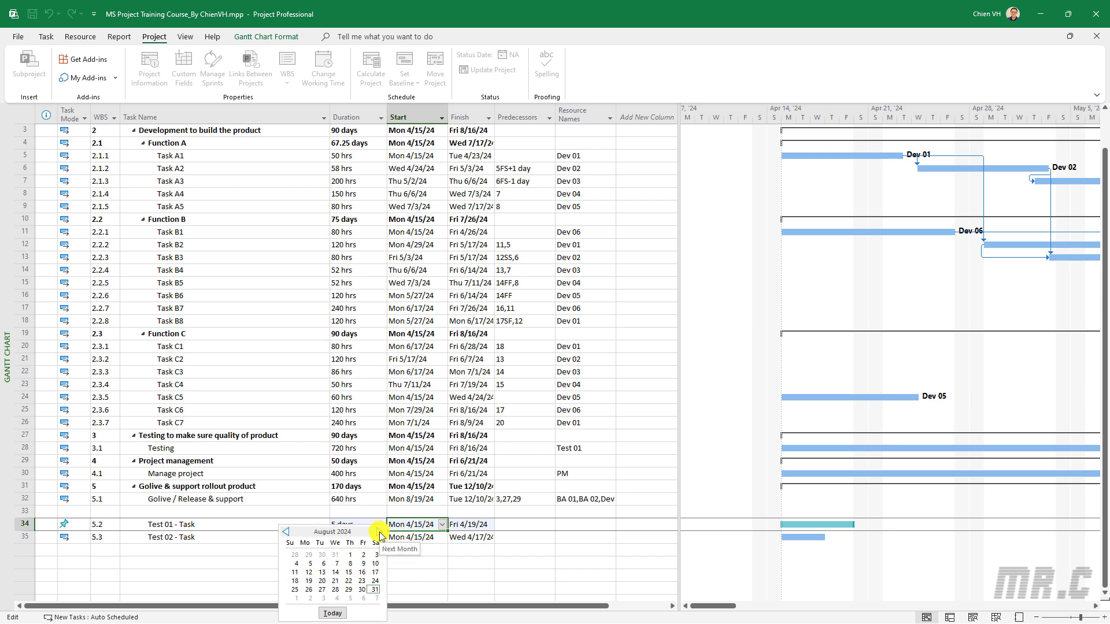
click(348, 589)
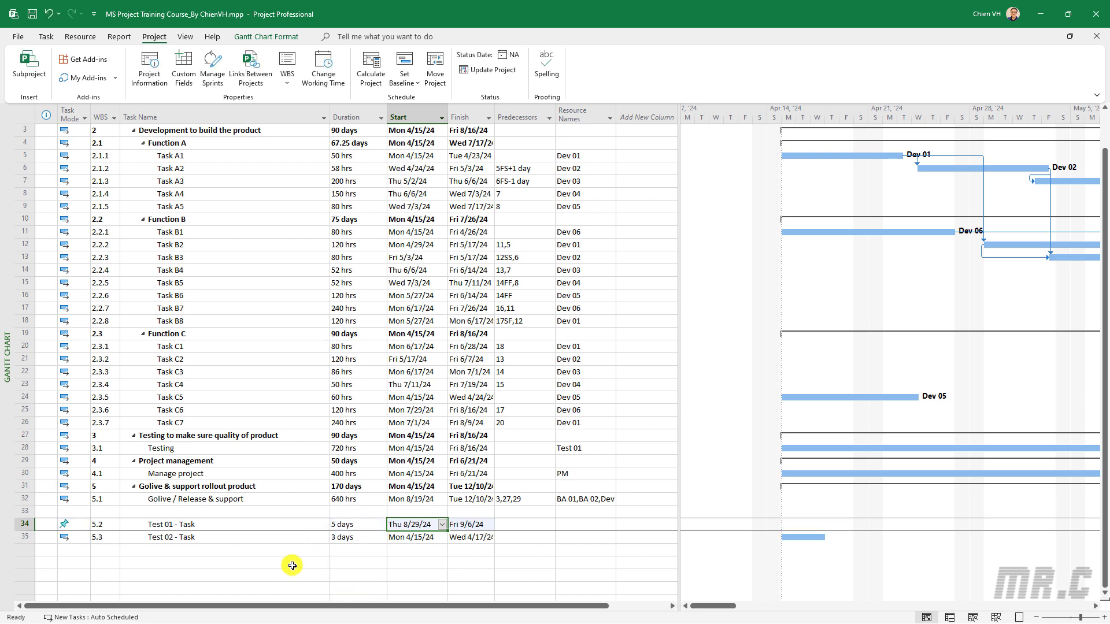
click(293, 562)
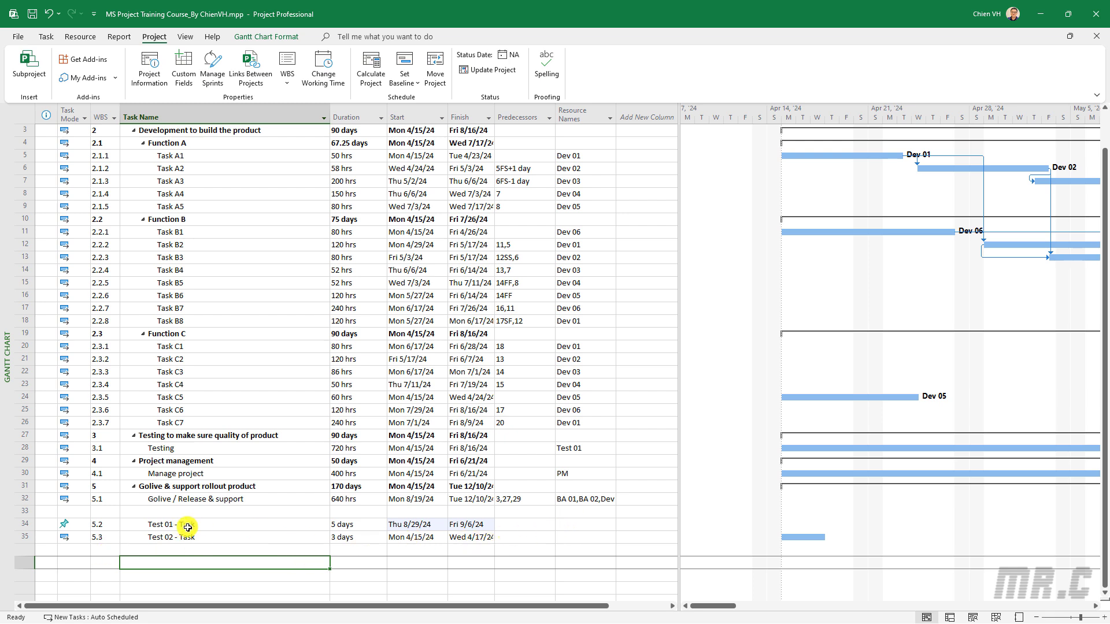
Link Test 02 - Task to follow Test 01 - Task
drag(186, 526, 212, 538)
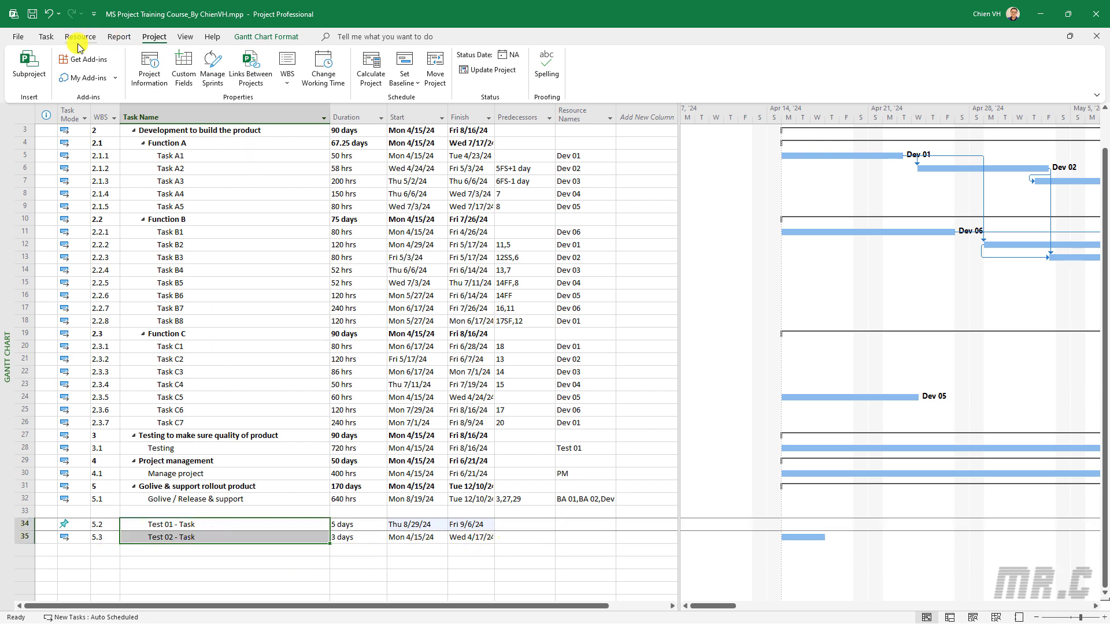
click(46, 37)
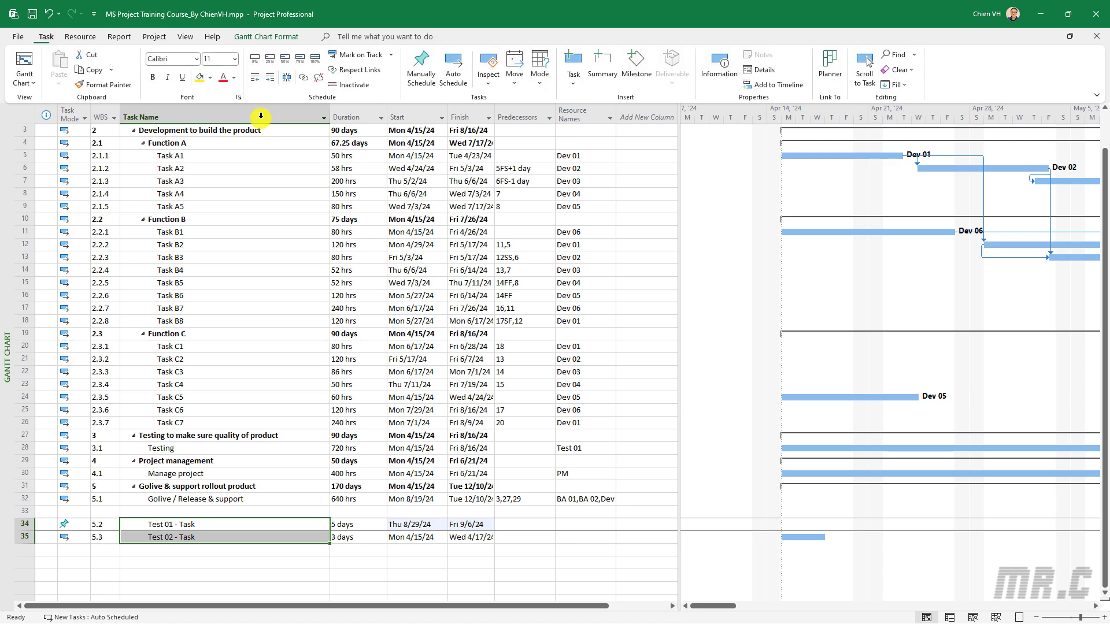
click(301, 77)
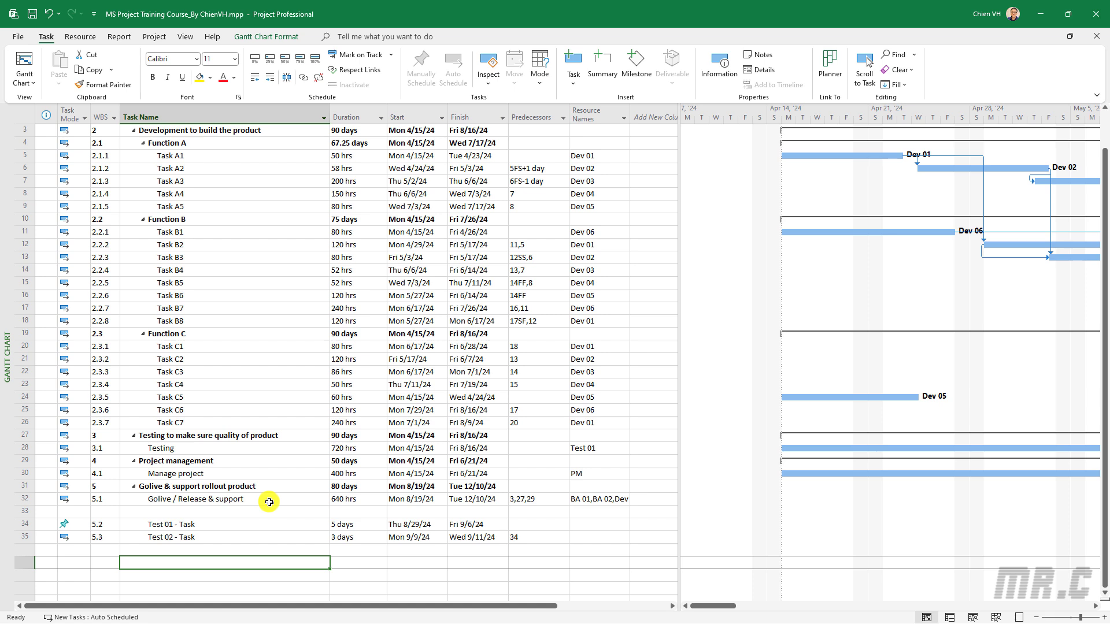
Change Test 01 - Task's duration to 2 days, keeping its 8/29/24 start
click(416, 523)
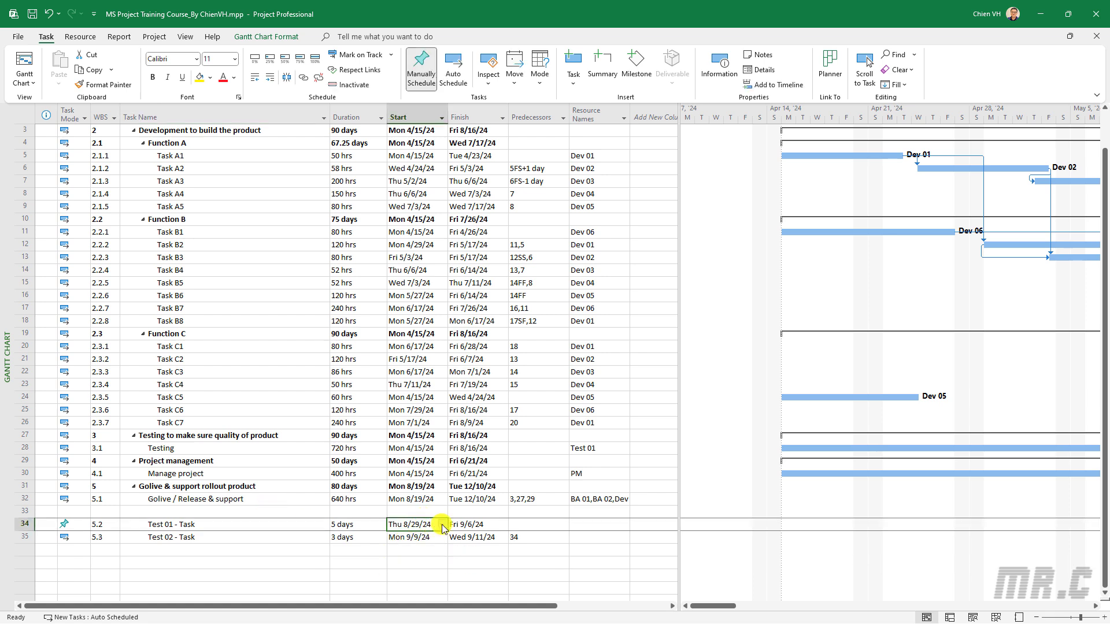
click(442, 525)
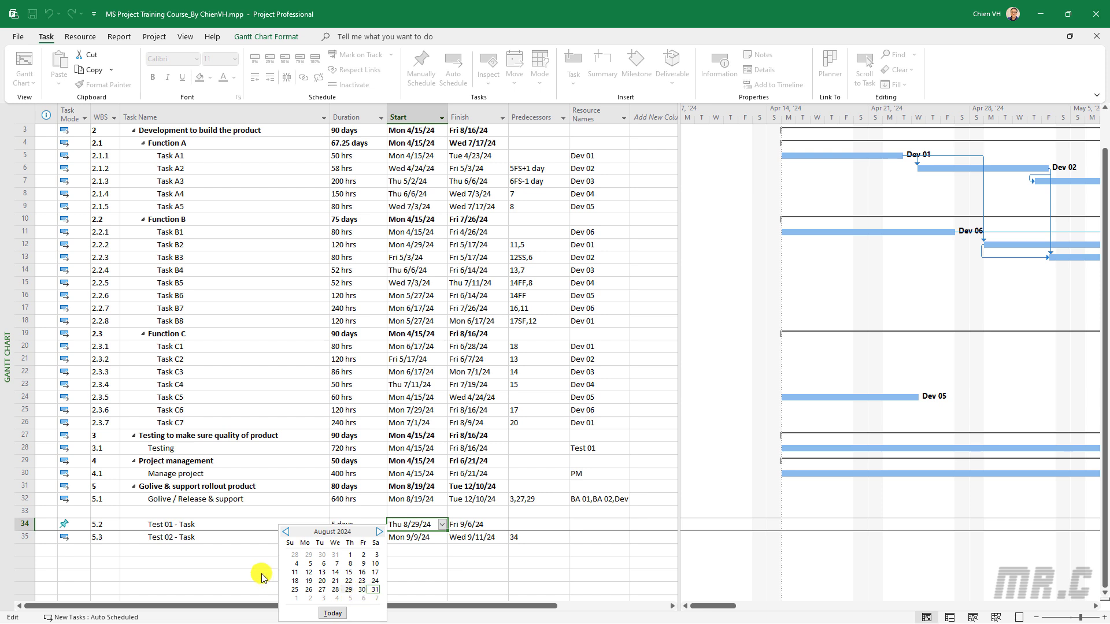
click(233, 569)
click(359, 527)
text(2)
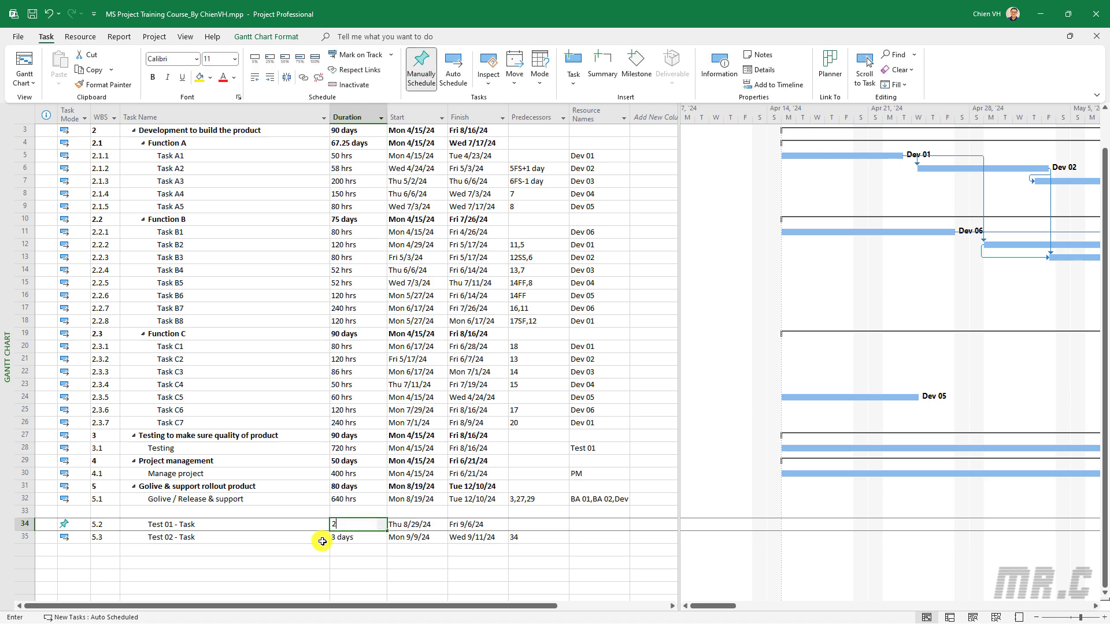
click(292, 549)
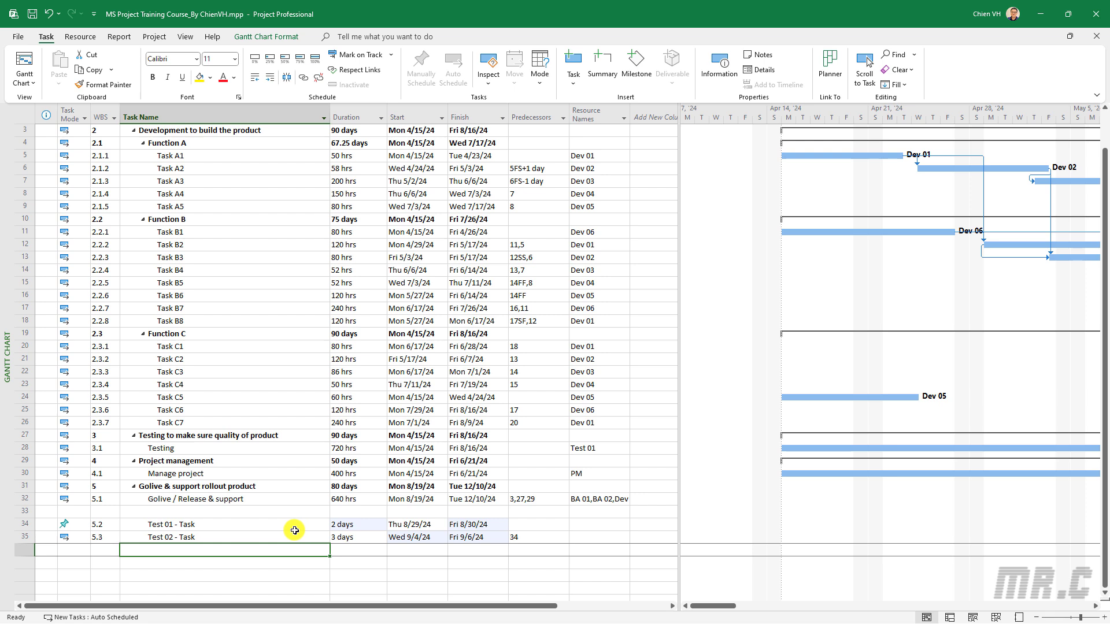
click(214, 526)
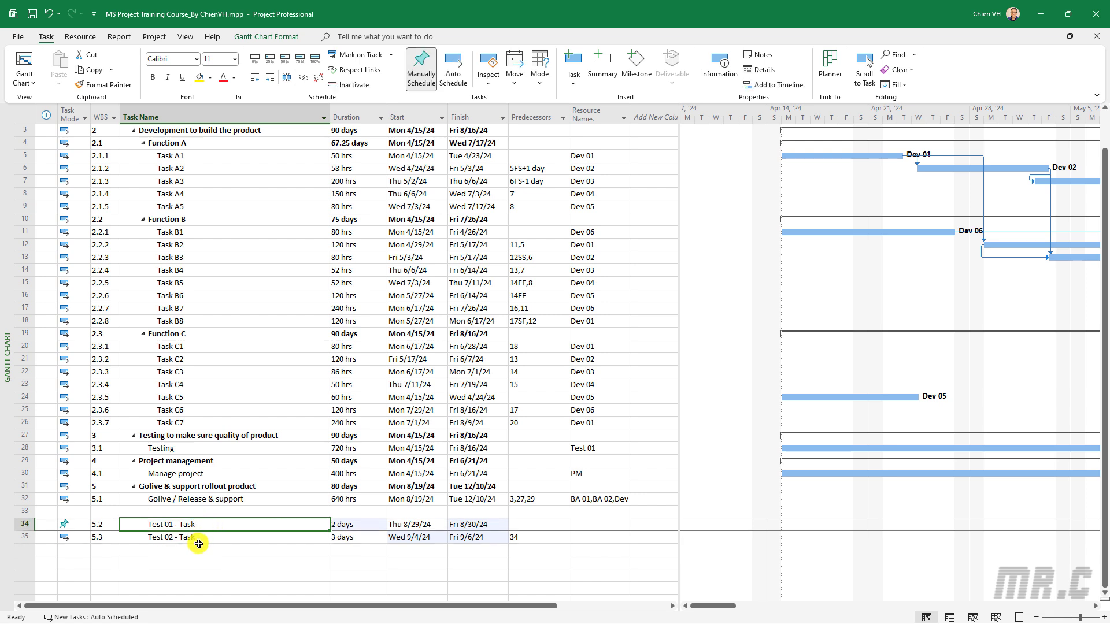
click(190, 536)
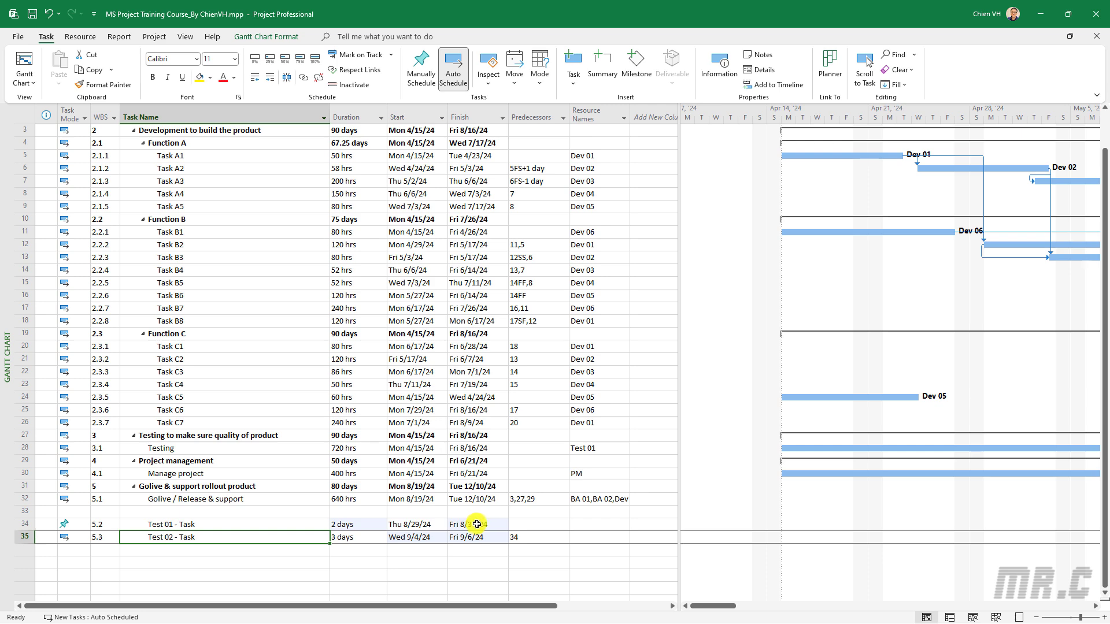
Highlight Test 02 - Task's Wed 9/4/24 start date in yellow
click(477, 524)
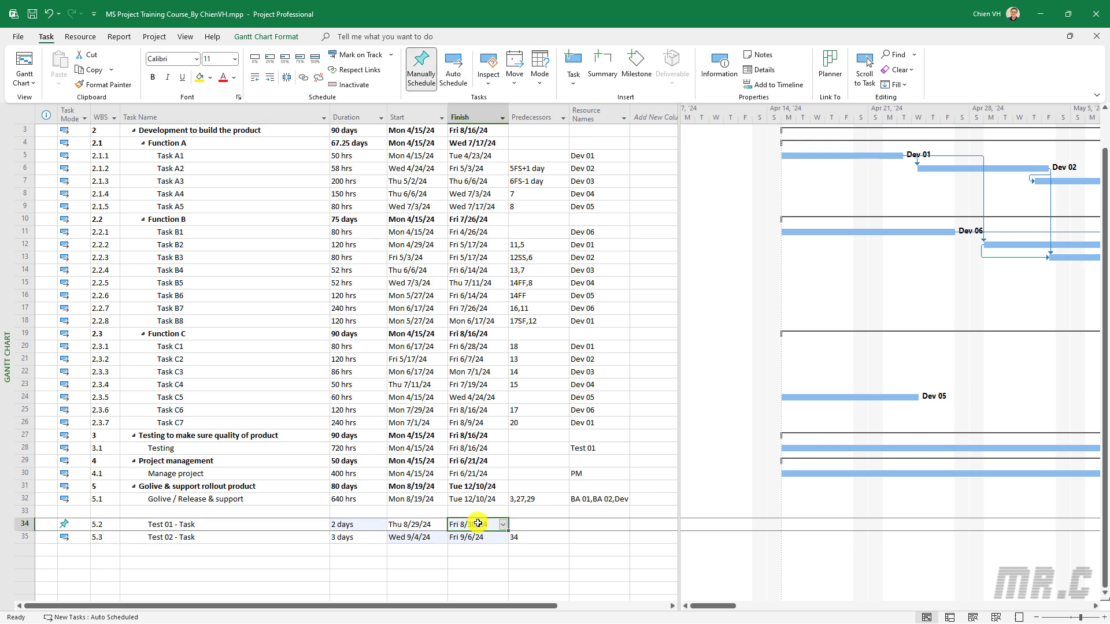
click(422, 538)
click(442, 537)
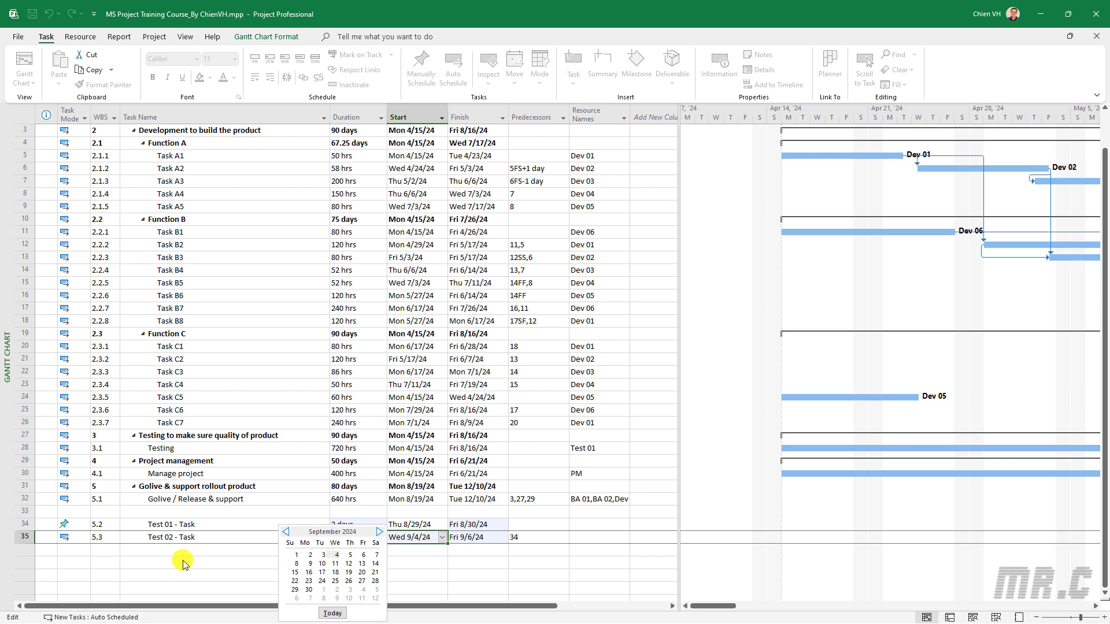
click(214, 561)
click(247, 561)
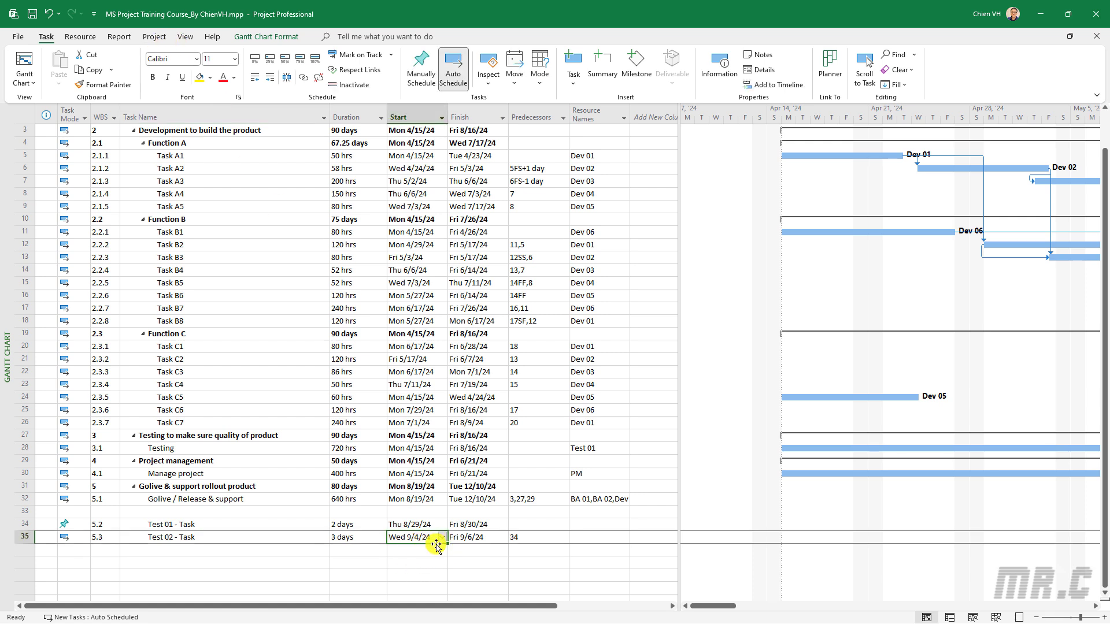
click(197, 76)
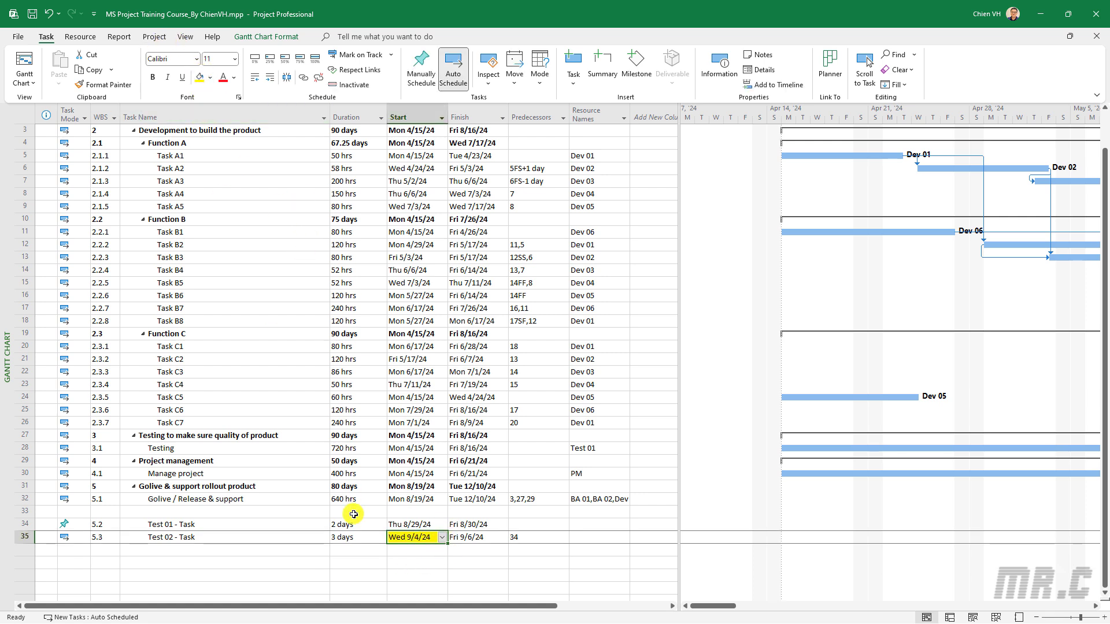
click(305, 575)
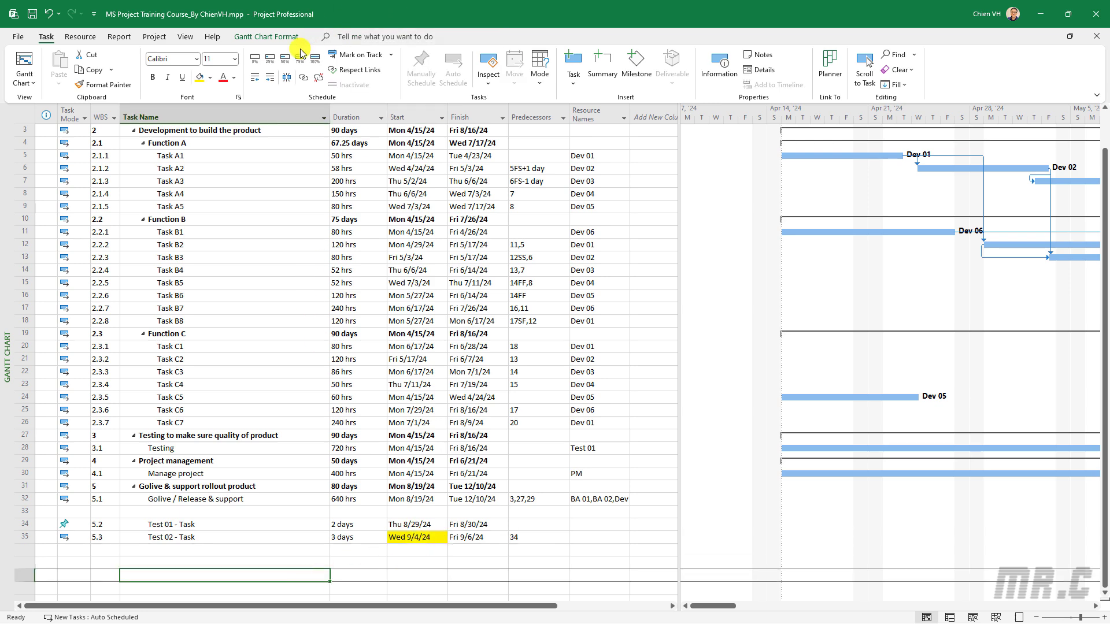
click(154, 37)
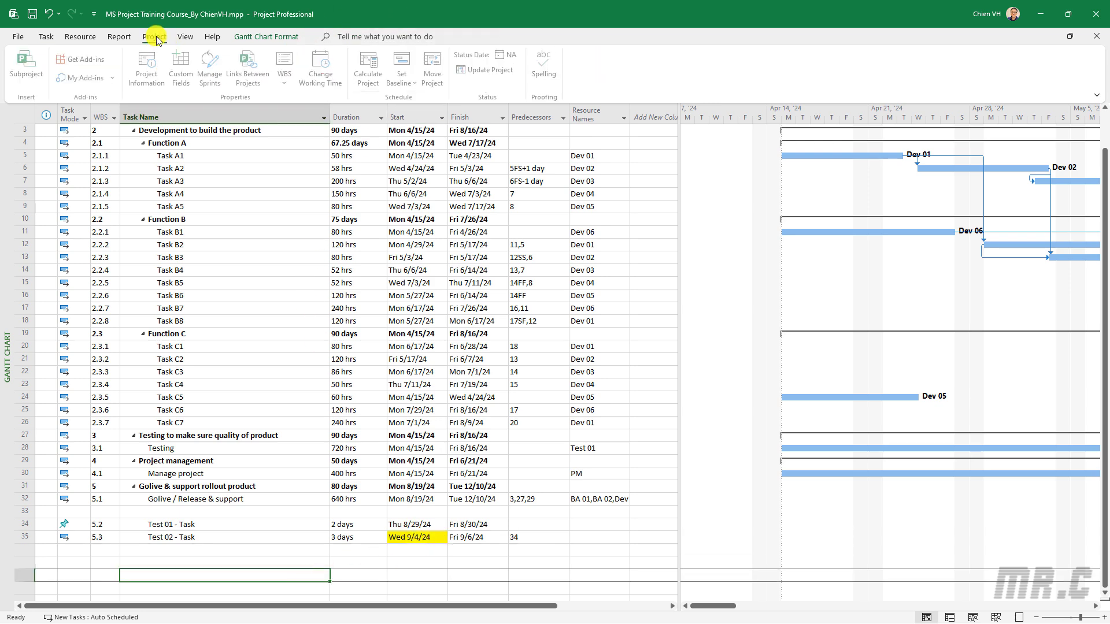
click(321, 65)
click(492, 393)
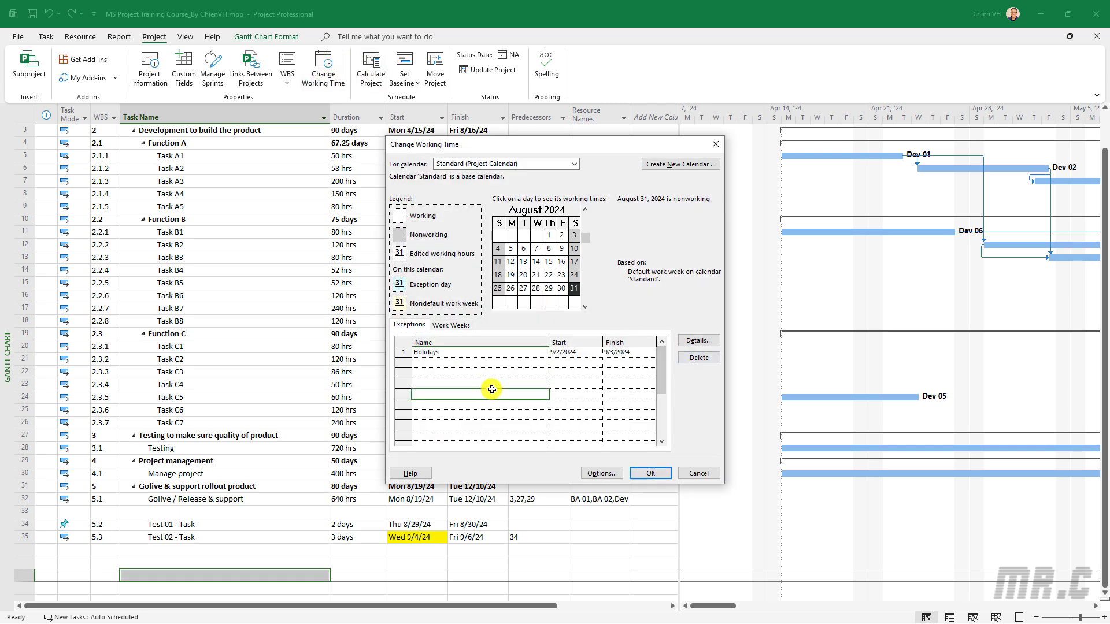
click(488, 352)
click(698, 358)
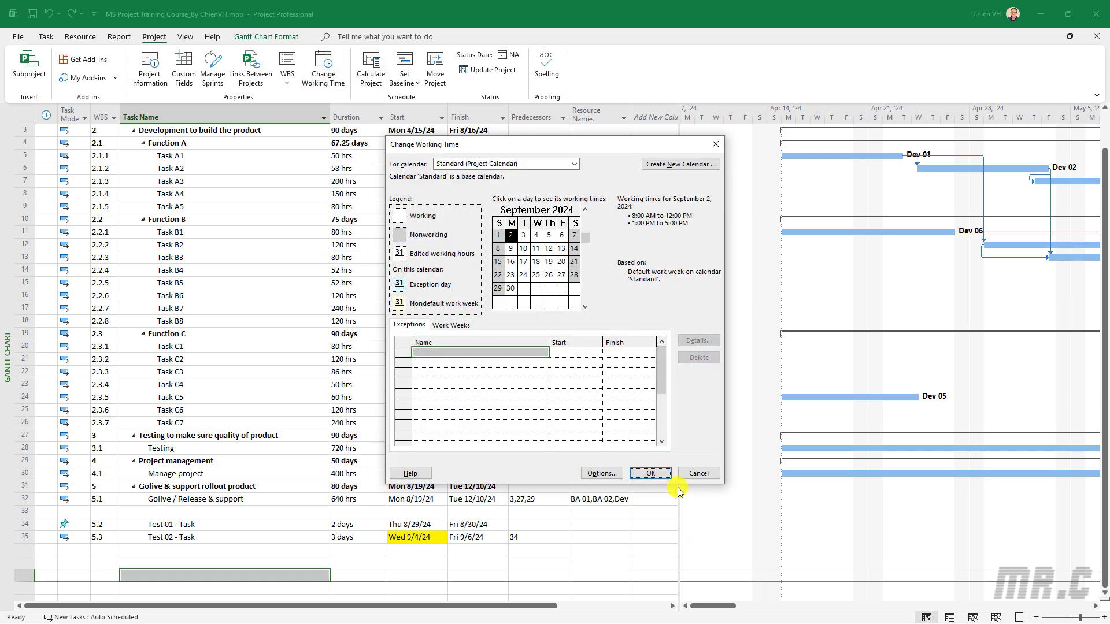
click(650, 473)
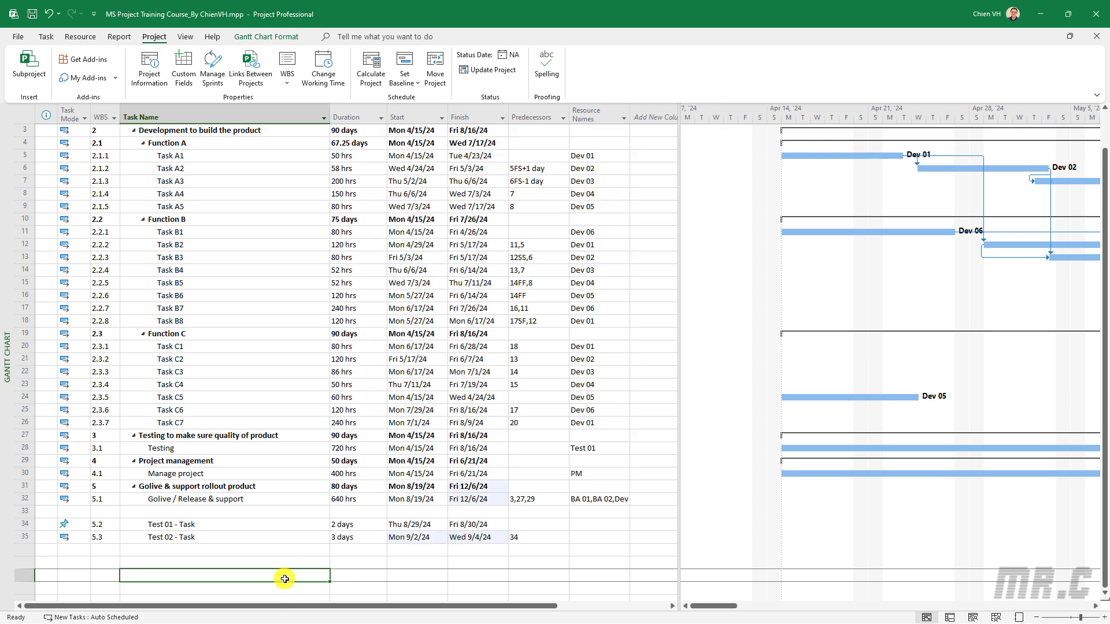
click(421, 539)
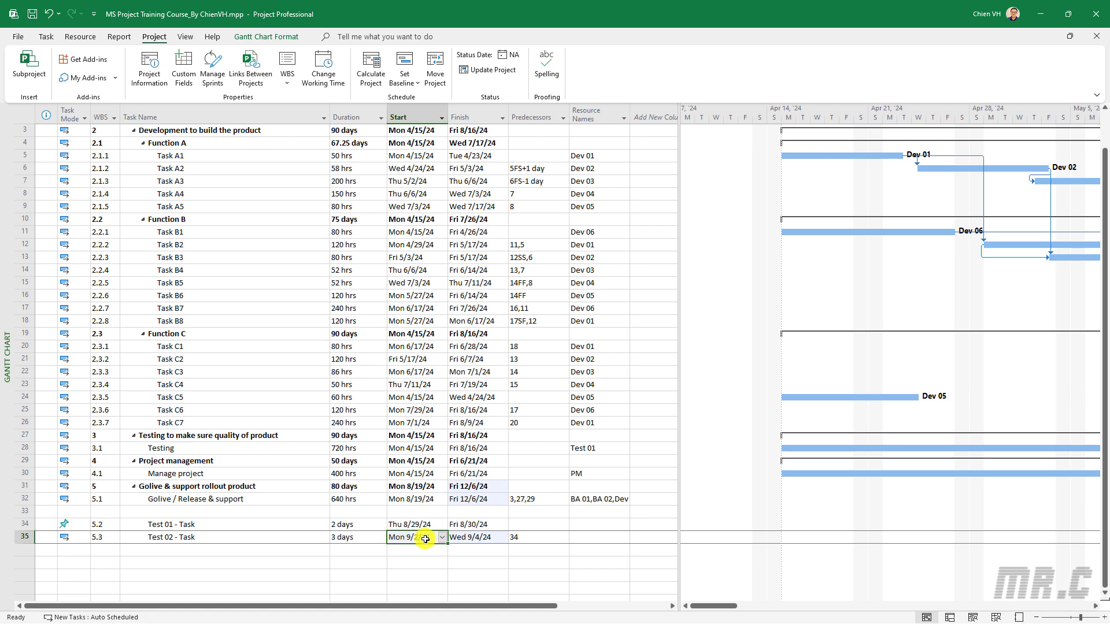
Add a 'Holiday' exception on 9/2/2024 in Change Working Time and apply it
click(326, 66)
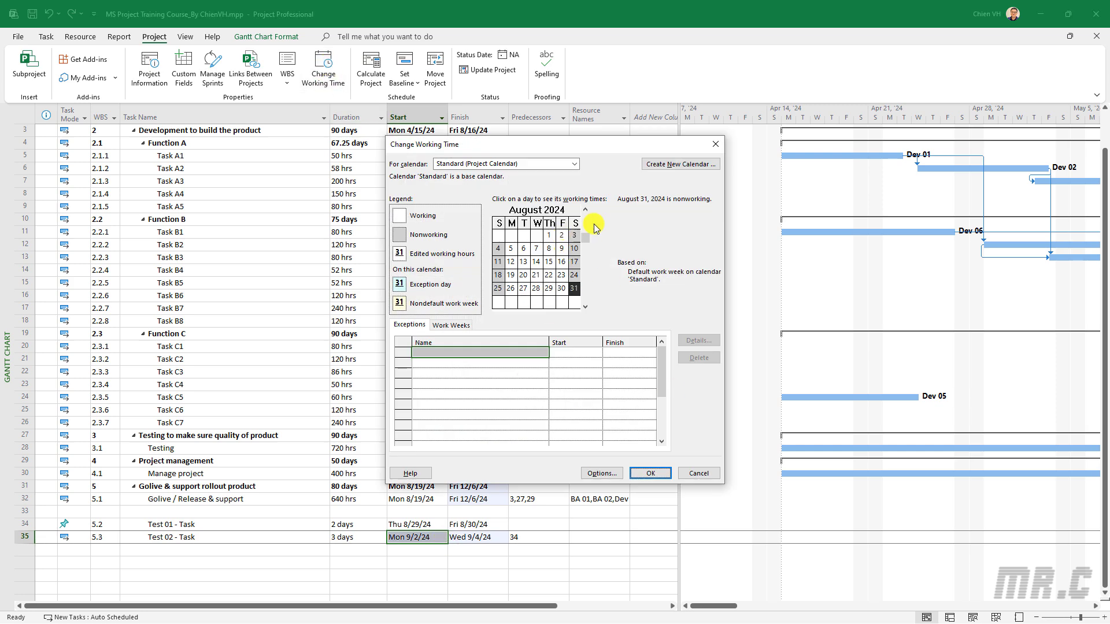
click(585, 307)
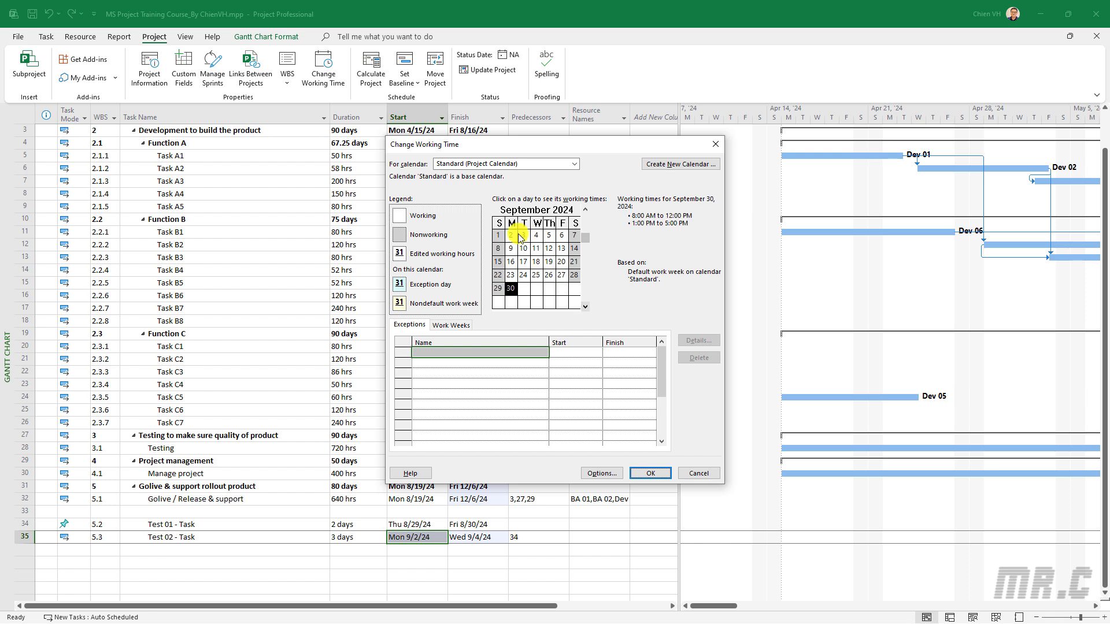
click(511, 237)
click(470, 350)
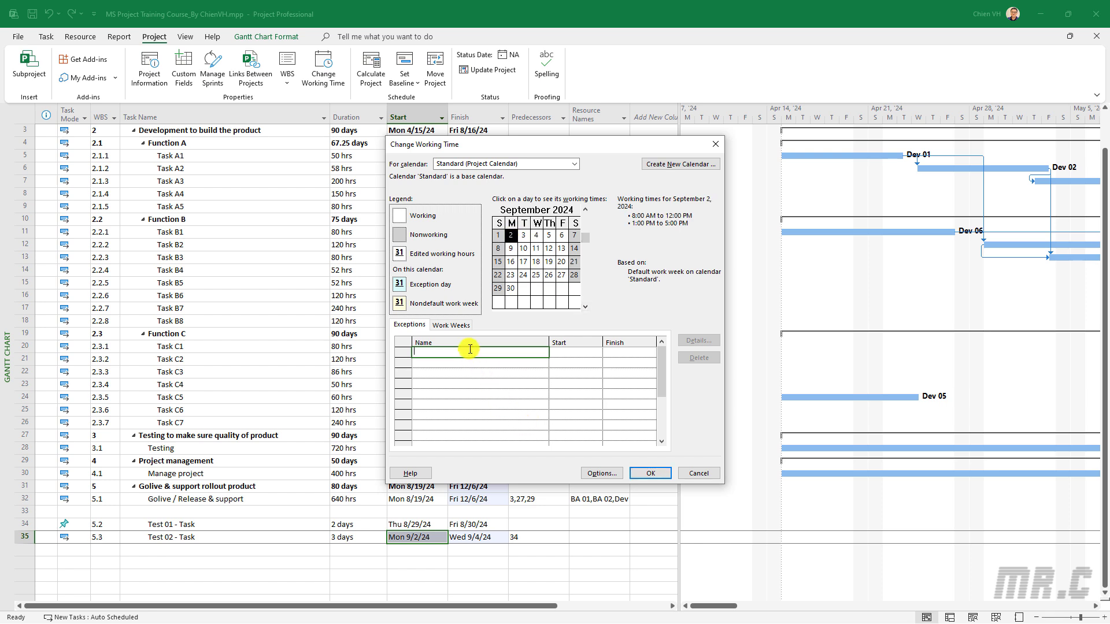
text(Holiday)
click(513, 381)
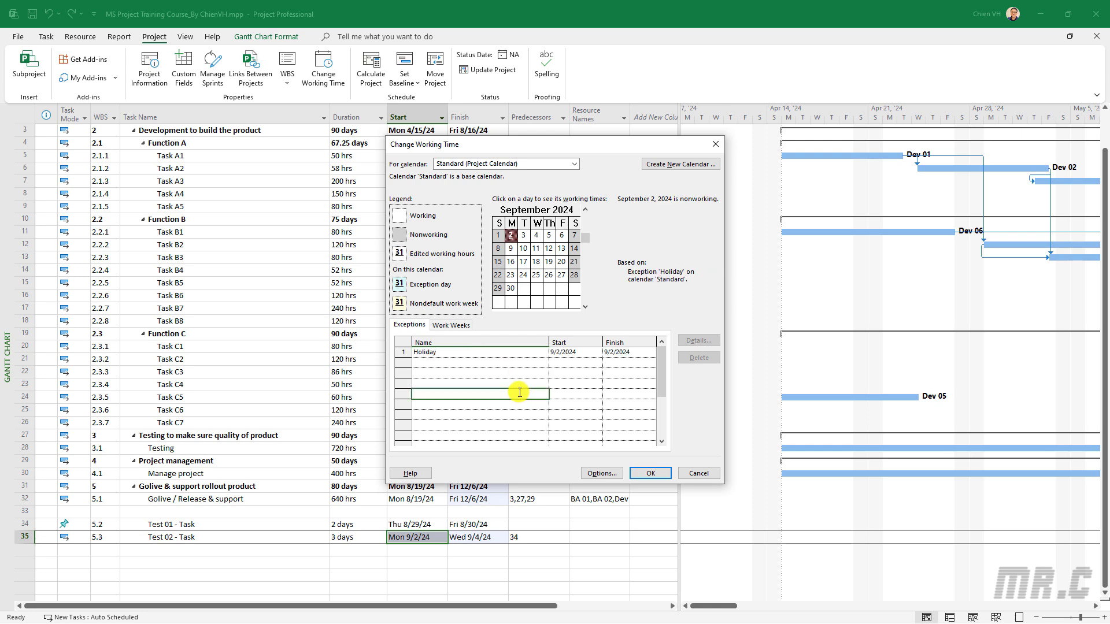
click(649, 473)
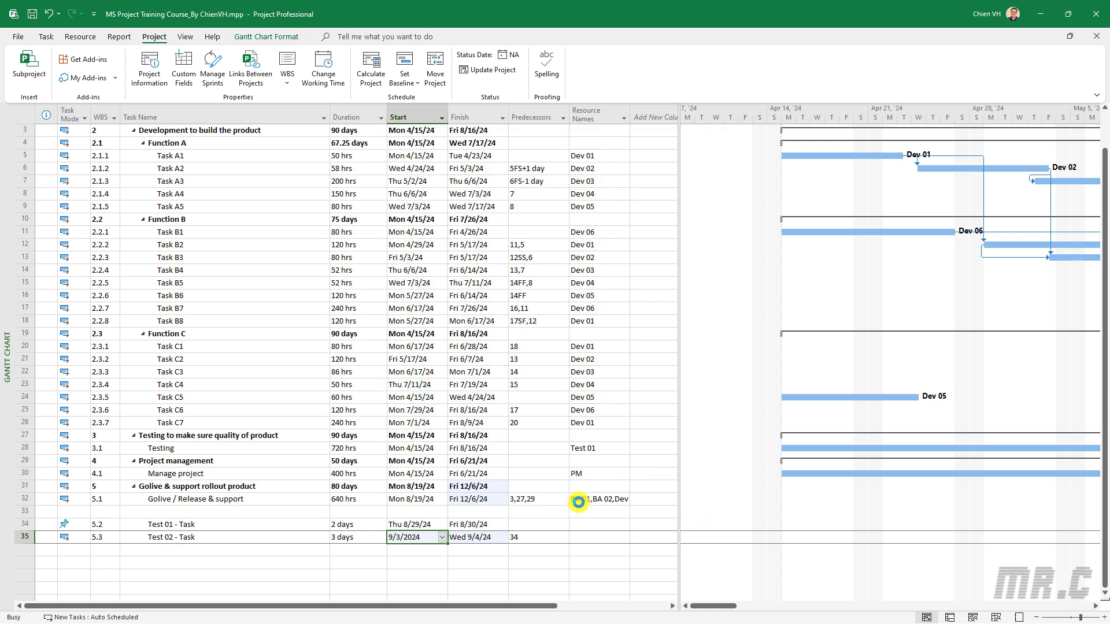
click(328, 562)
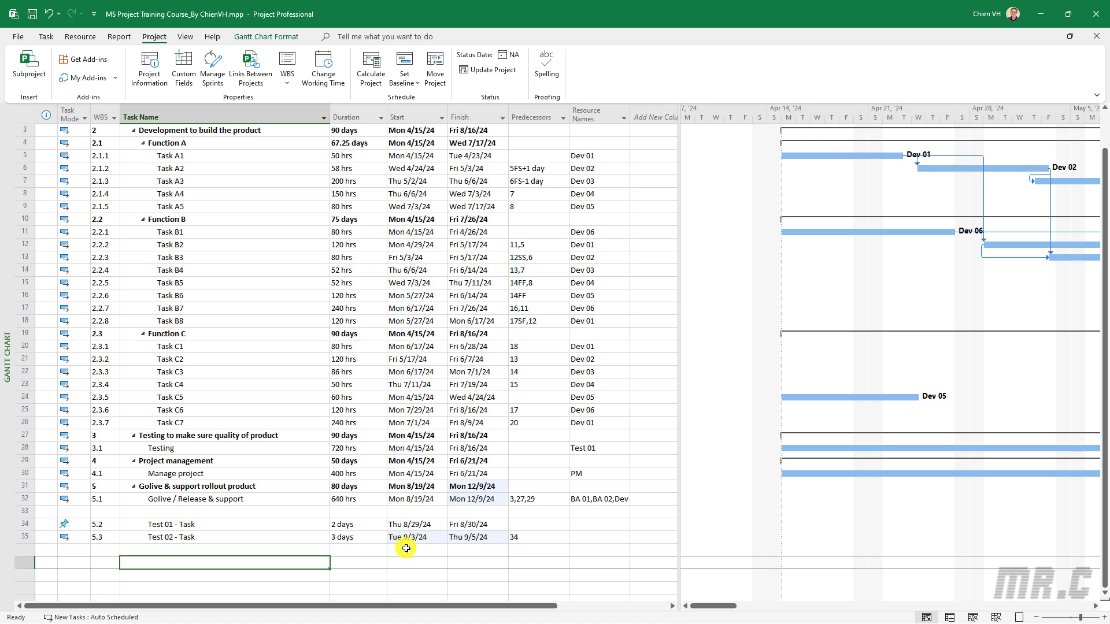
click(427, 539)
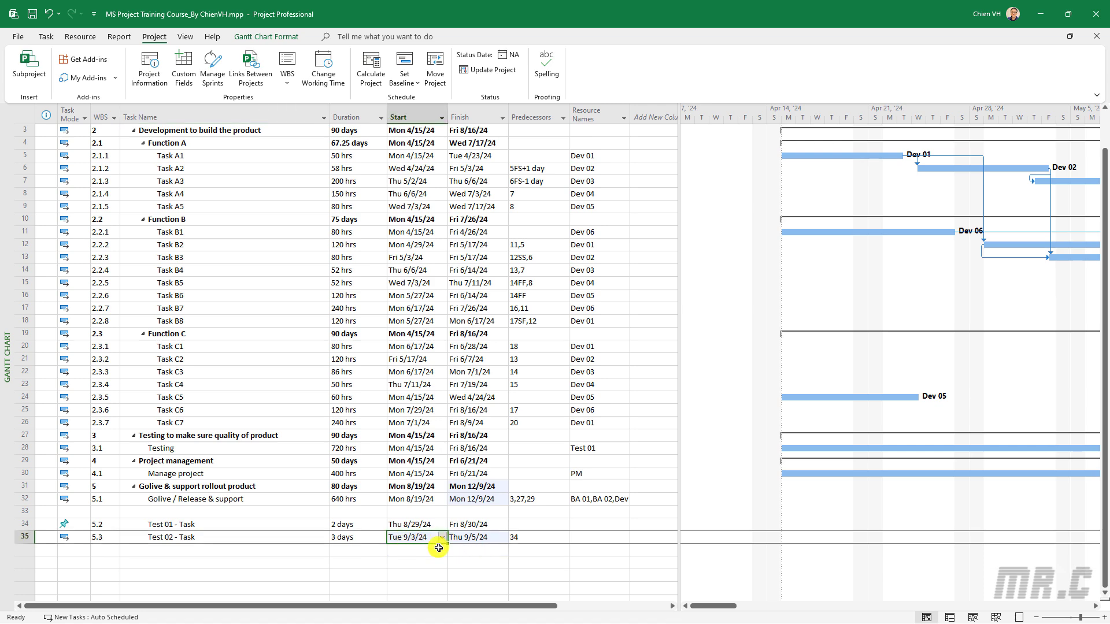
click(292, 575)
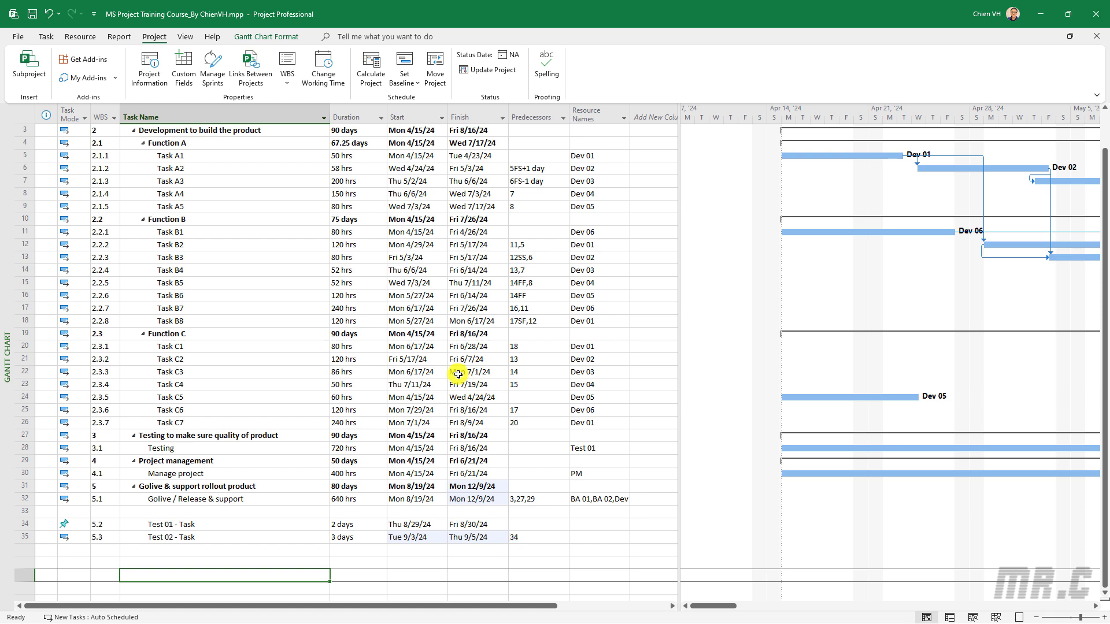
Create a new base calendar named 'Golive Calendar' copied from Standard
click(326, 65)
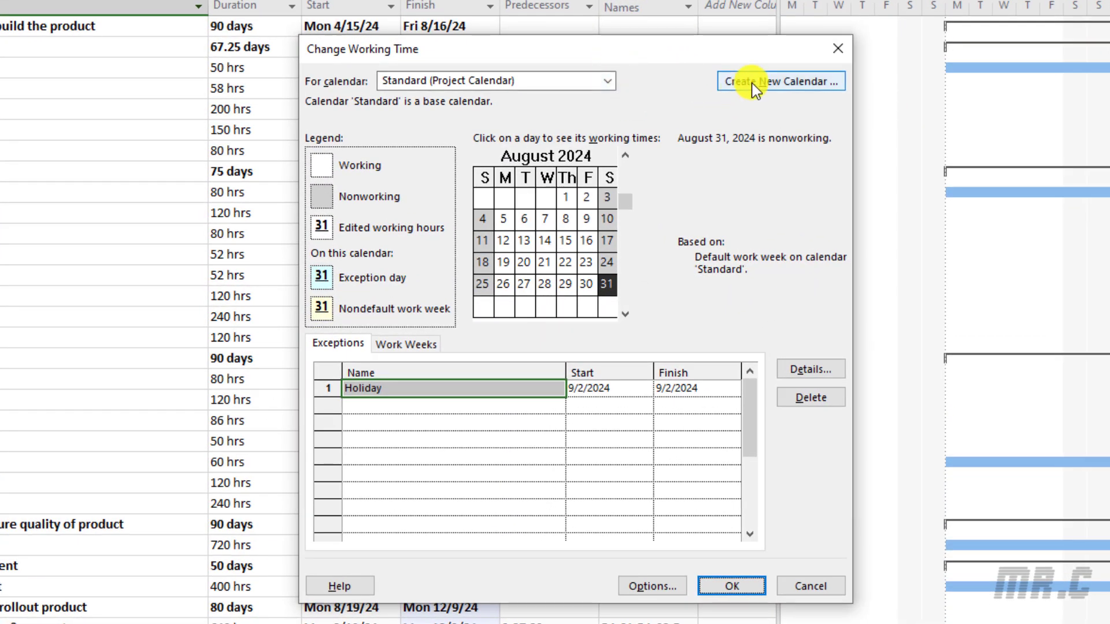
click(792, 81)
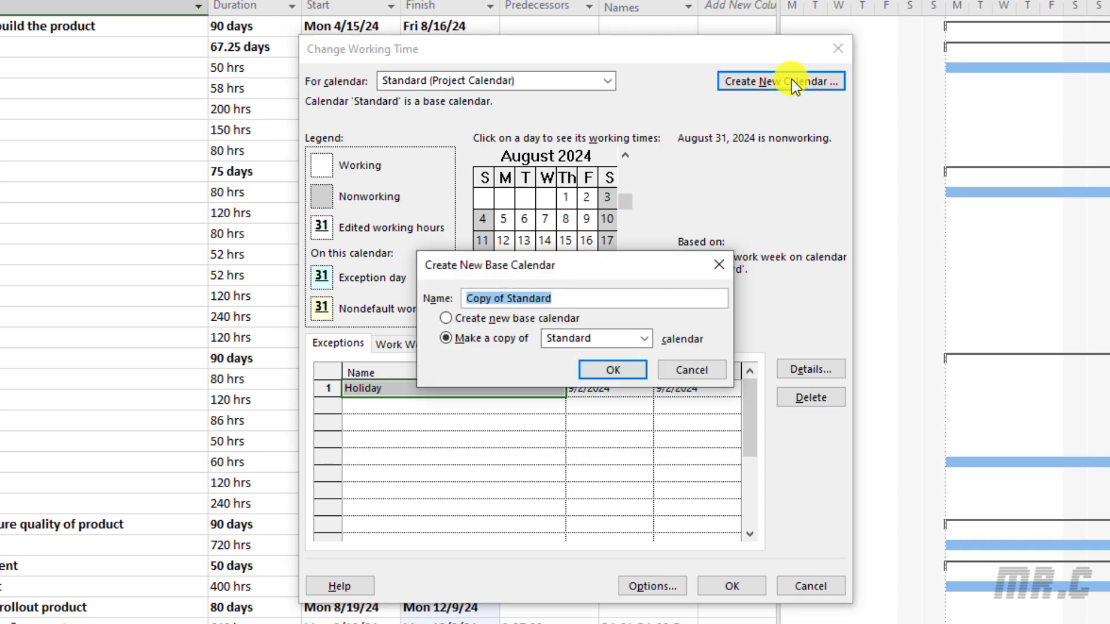
text(Golive Calendar)
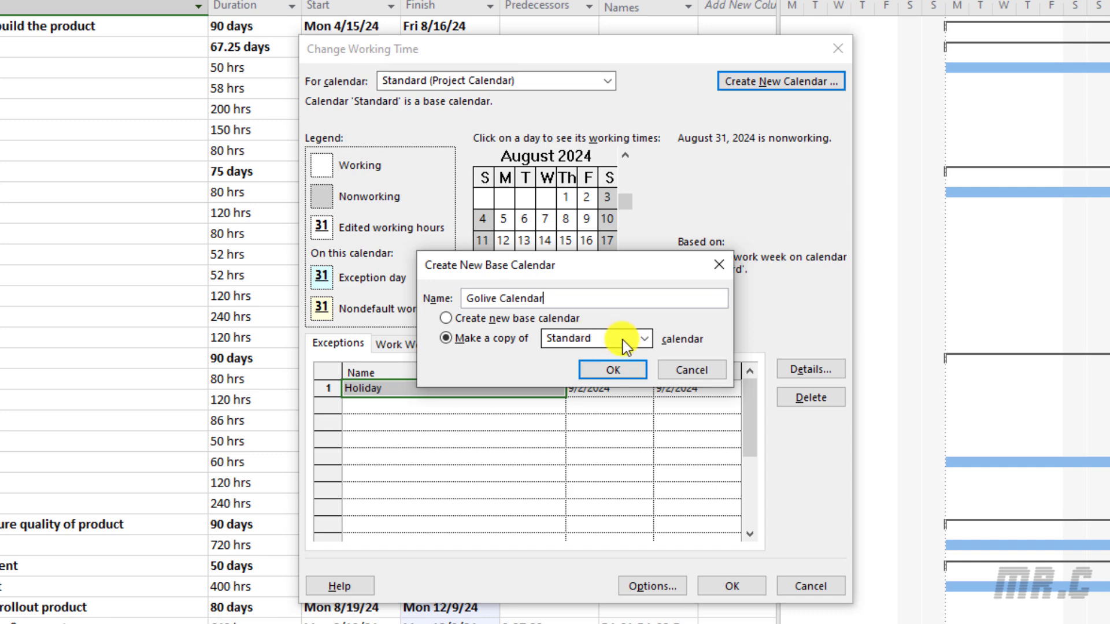
click(645, 339)
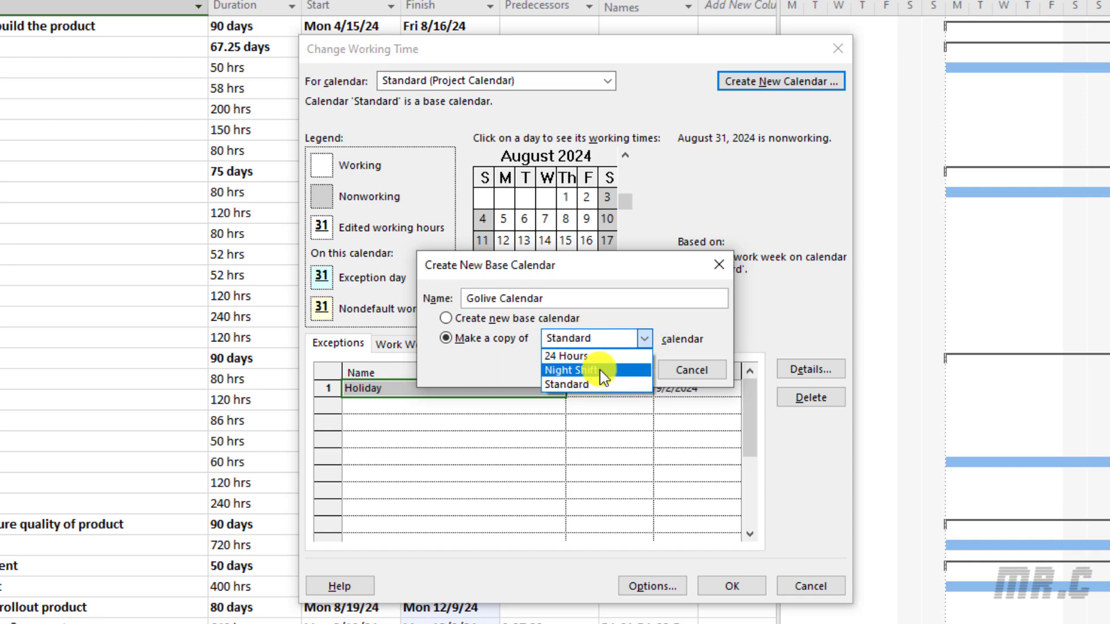
click(491, 376)
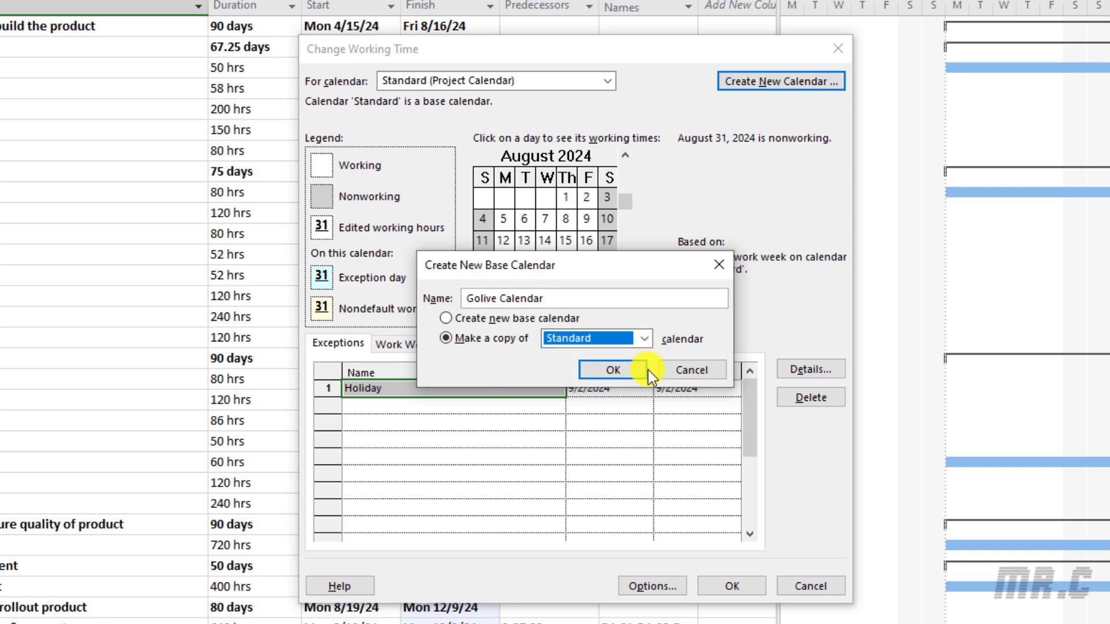
click(615, 372)
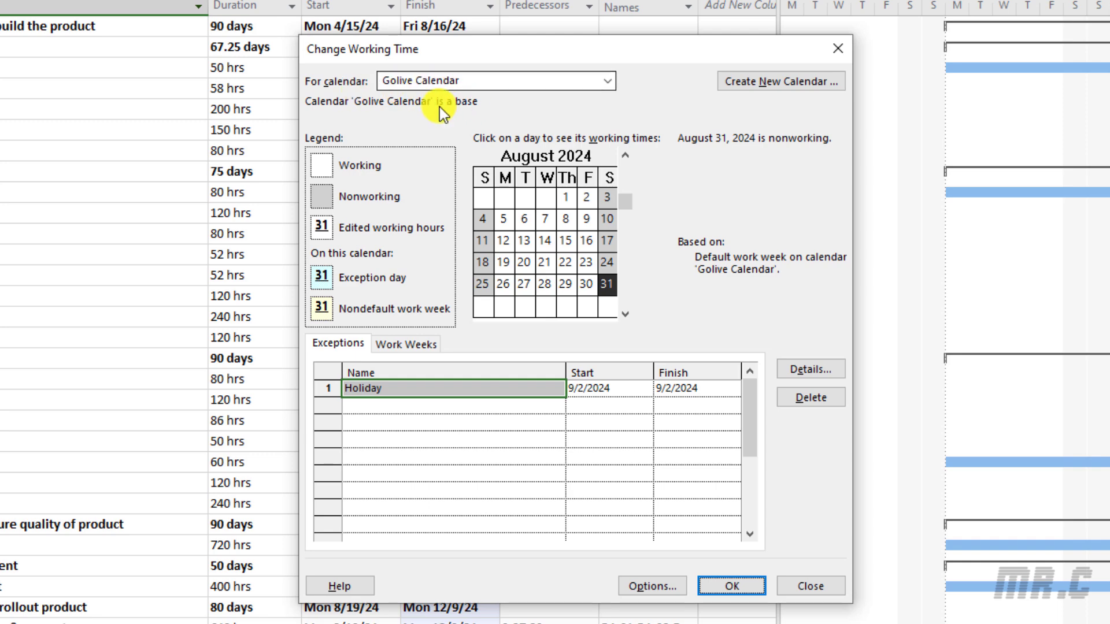
Delete the 9/2/2024 Holiday exception from Golive Calendar and save the change
click(469, 440)
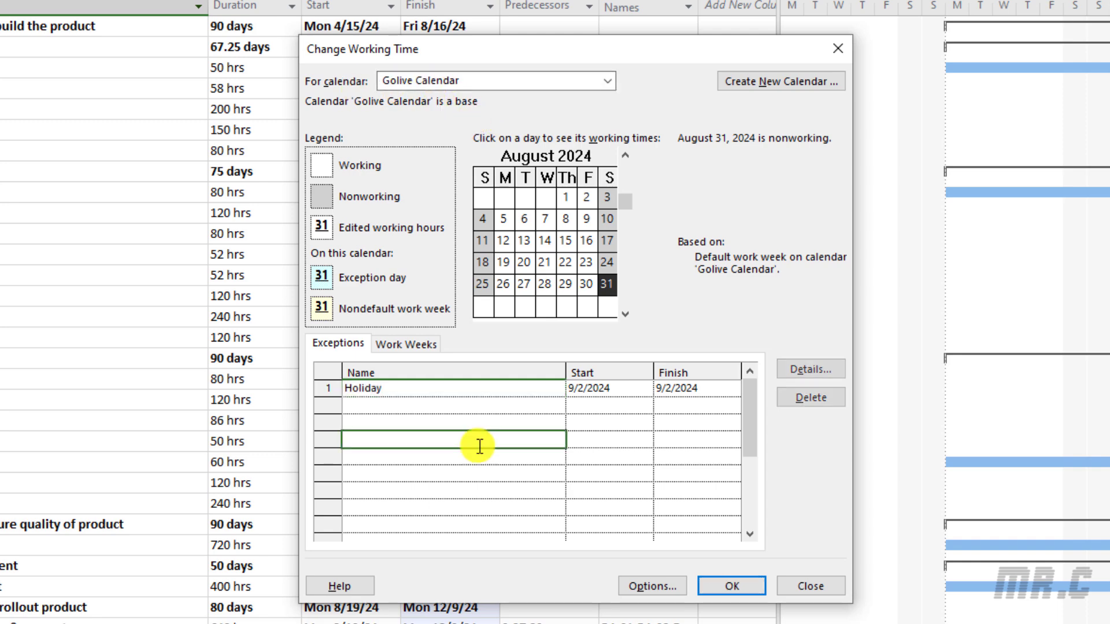
click(431, 393)
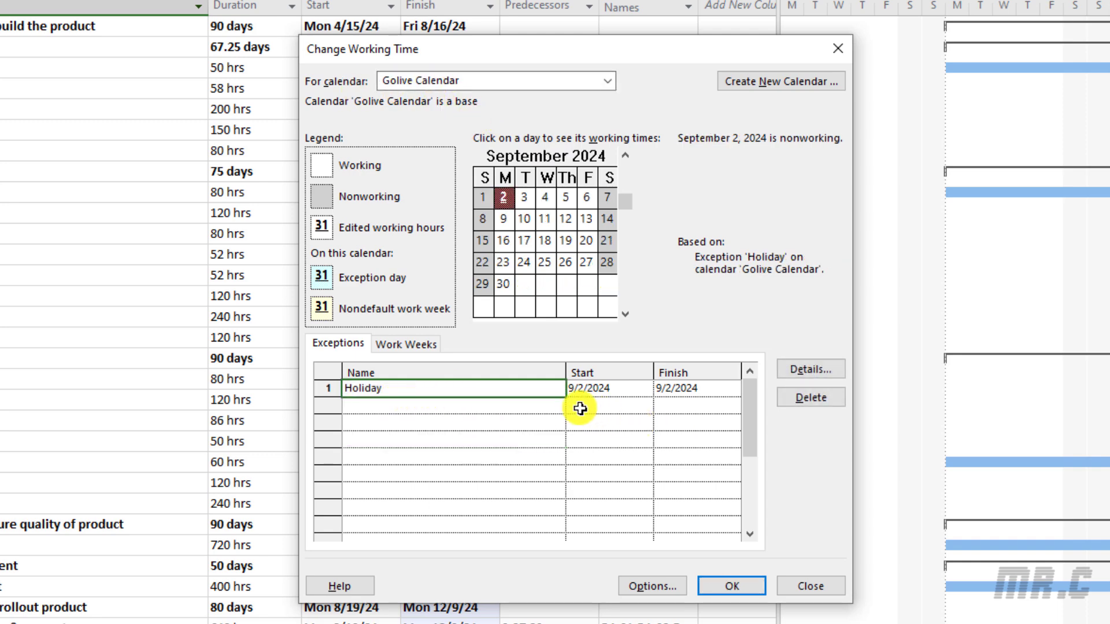
click(490, 438)
click(491, 389)
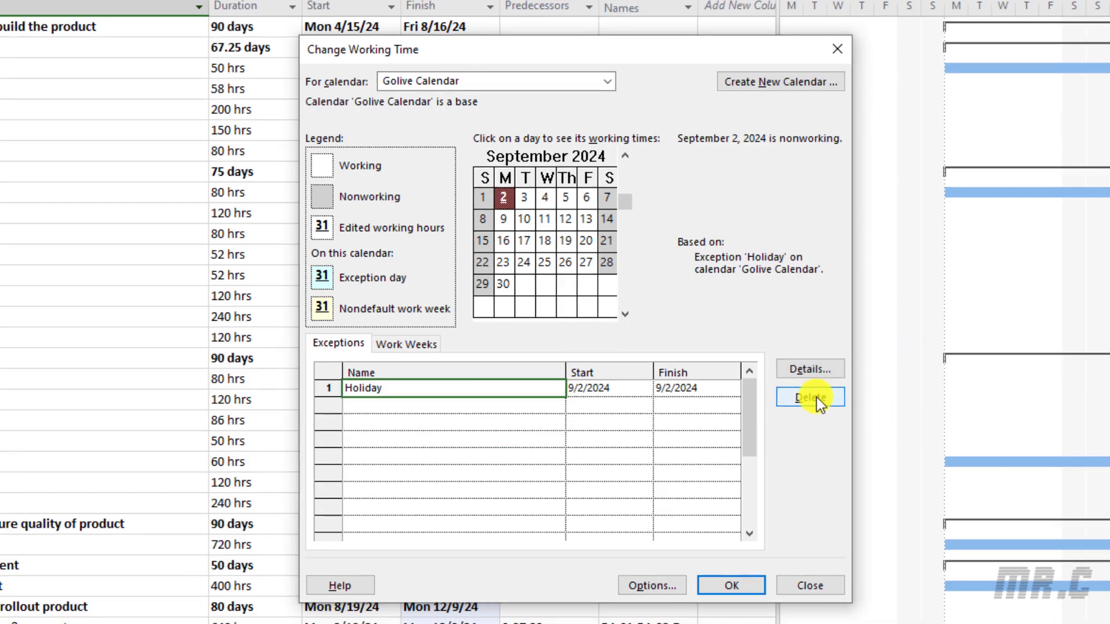
click(810, 397)
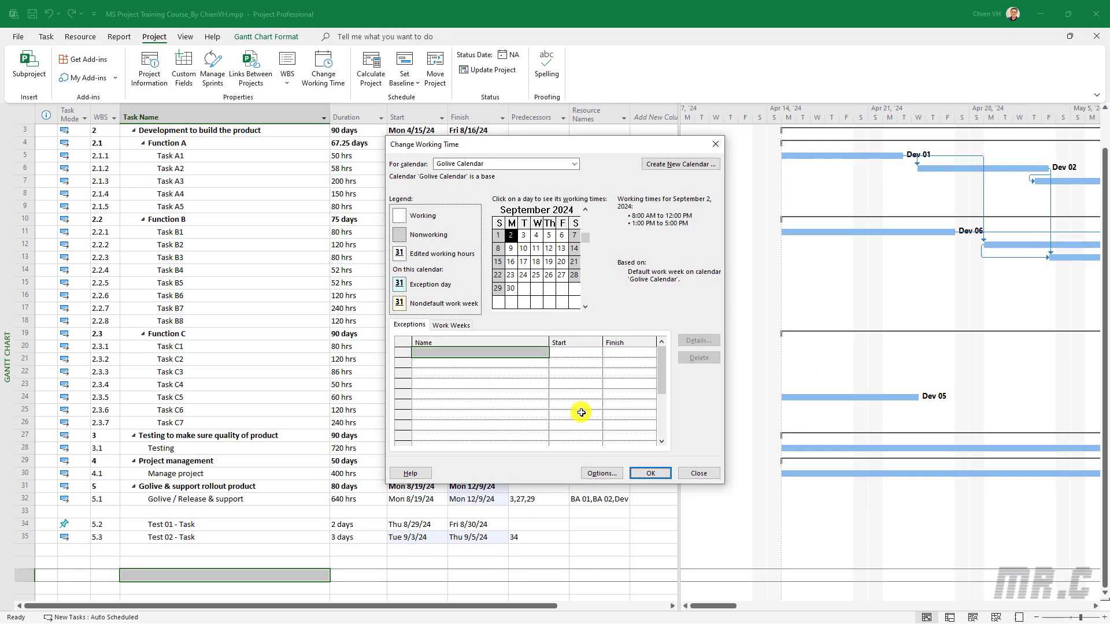
click(650, 473)
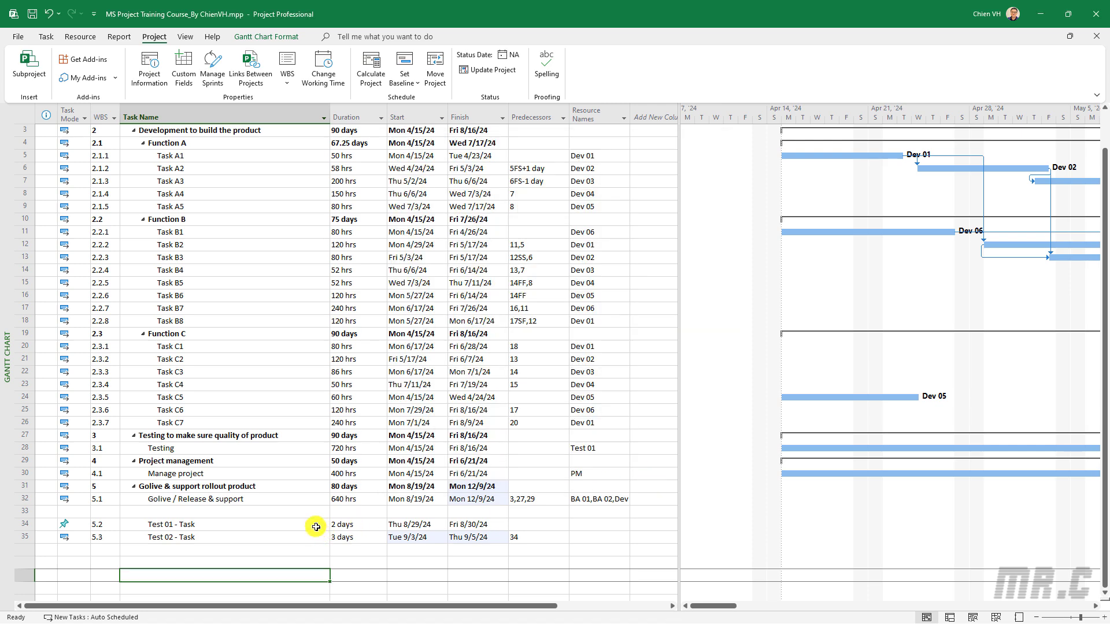
Assign Dev 01 as the resource for Test 01 - Task
scroll(317, 529, down, 1)
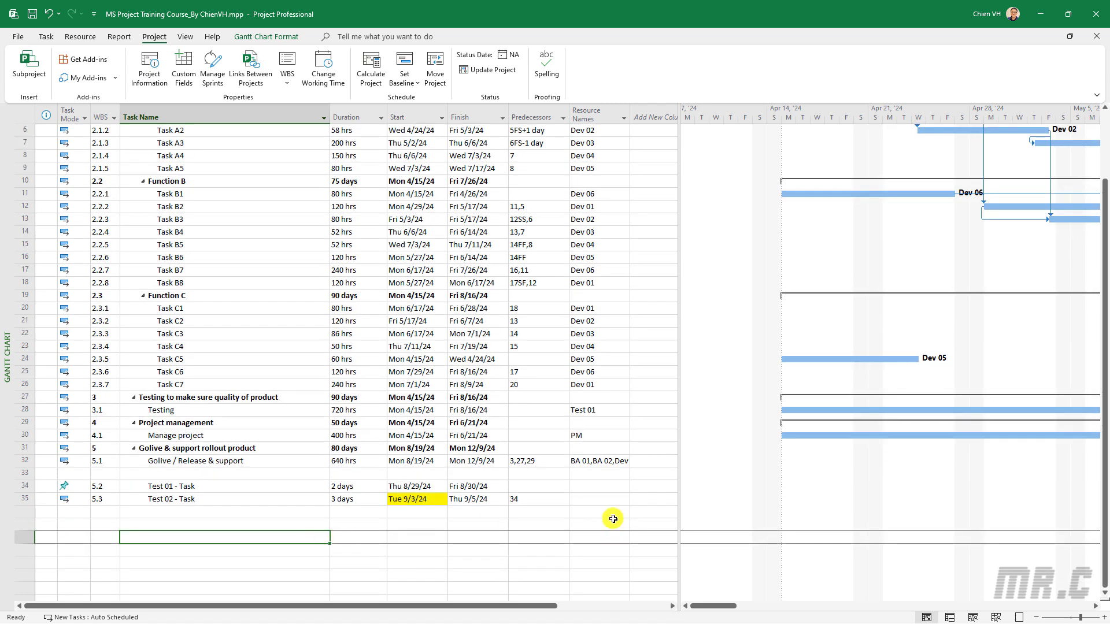
click(181, 485)
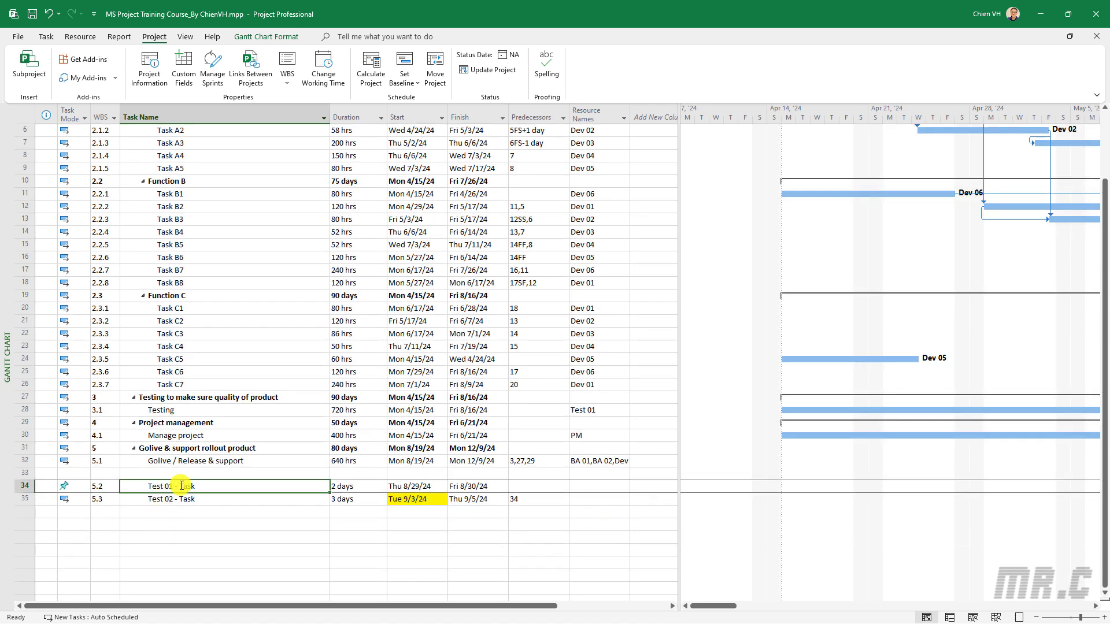
click(585, 486)
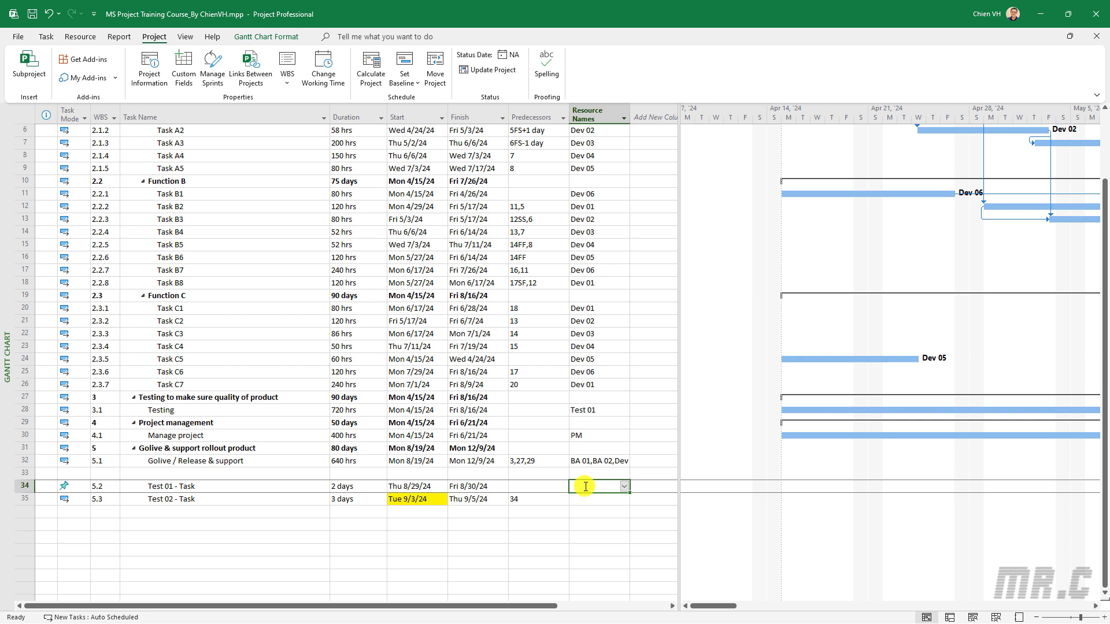
text(Dev)
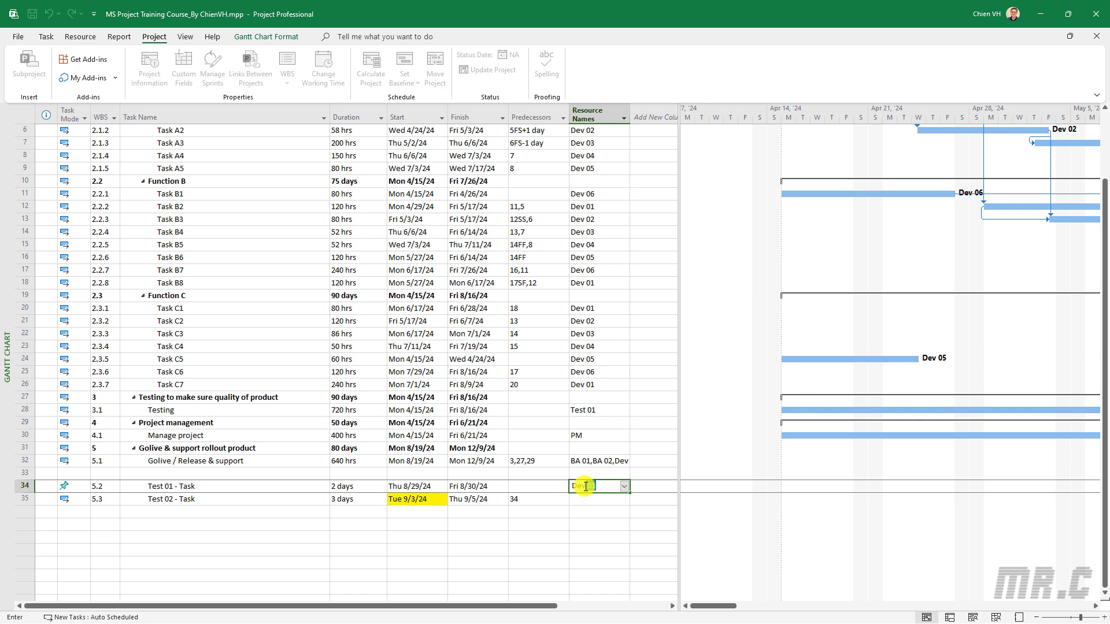
key(Return)
Assign Dev 02 to Test 02 - Task from the resource list
text(Dev02)
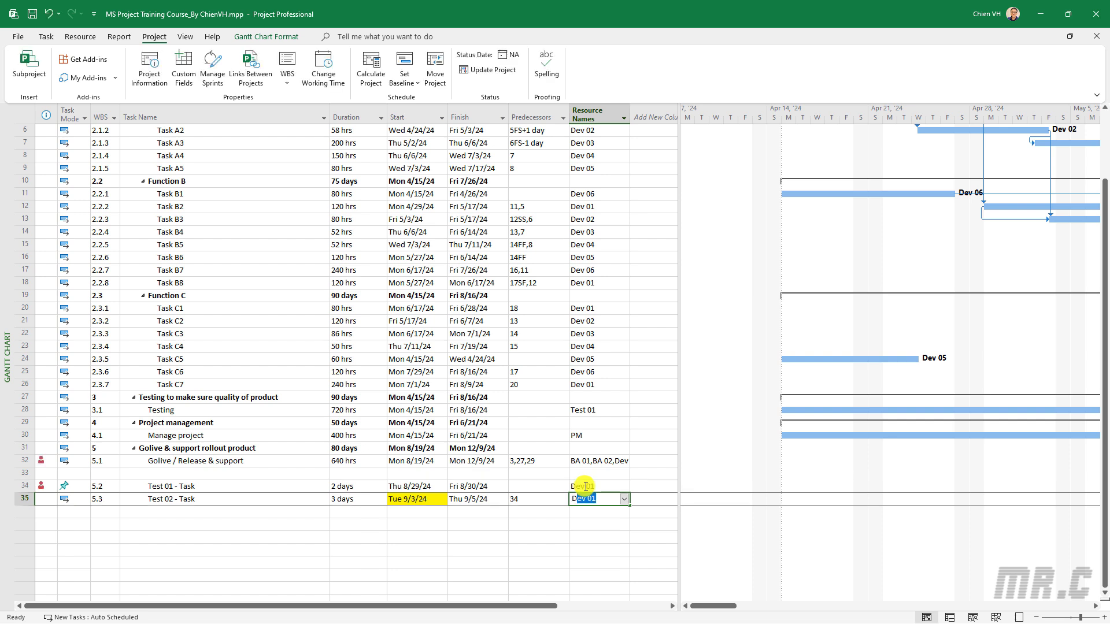
key(Escape)
click(624, 500)
click(587, 408)
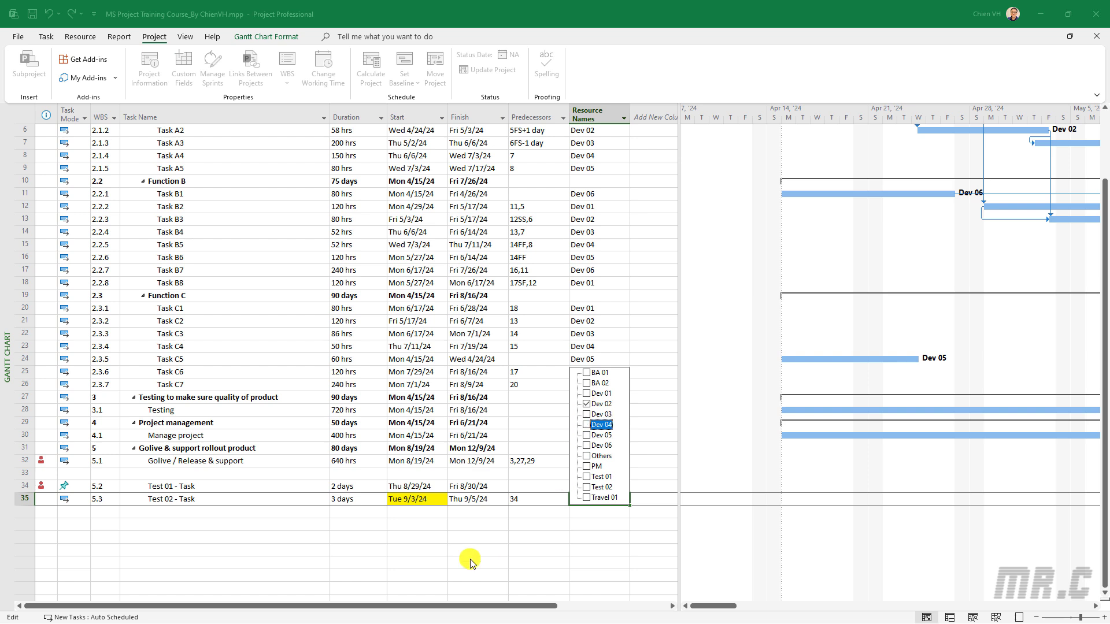
click(468, 559)
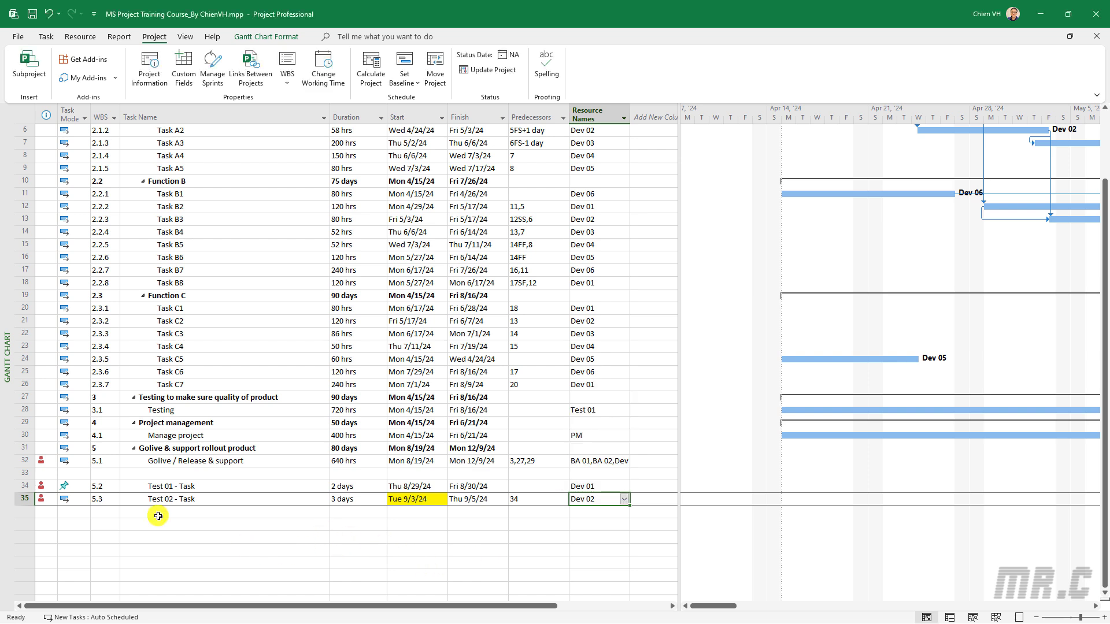
mouse_move(42, 458)
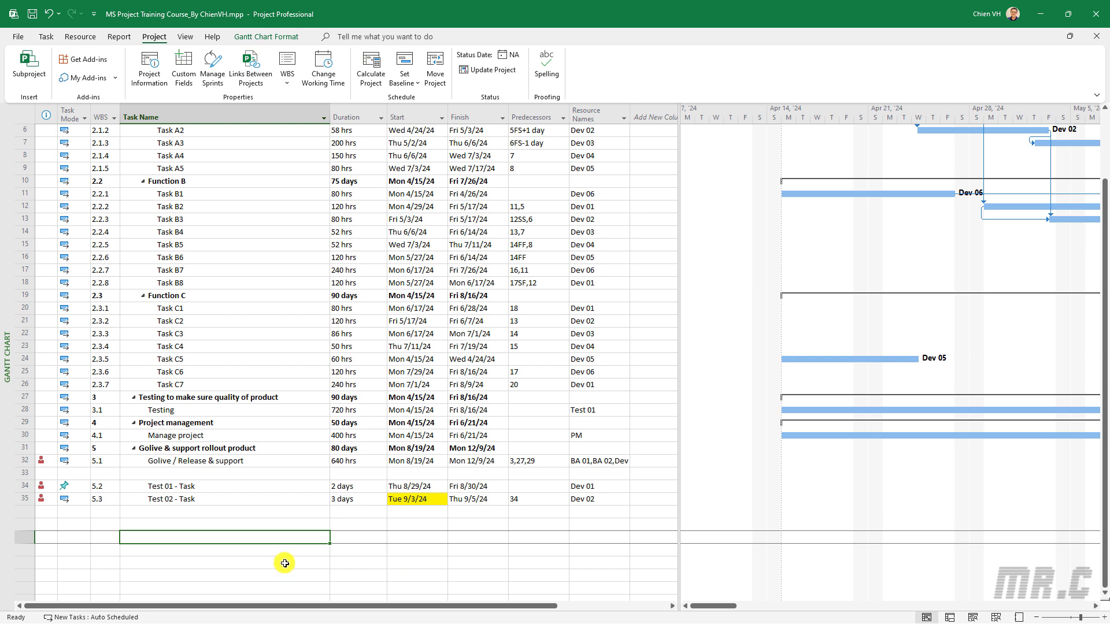
Add a new task named 'Test 03 - Task' below Test 02
click(155, 515)
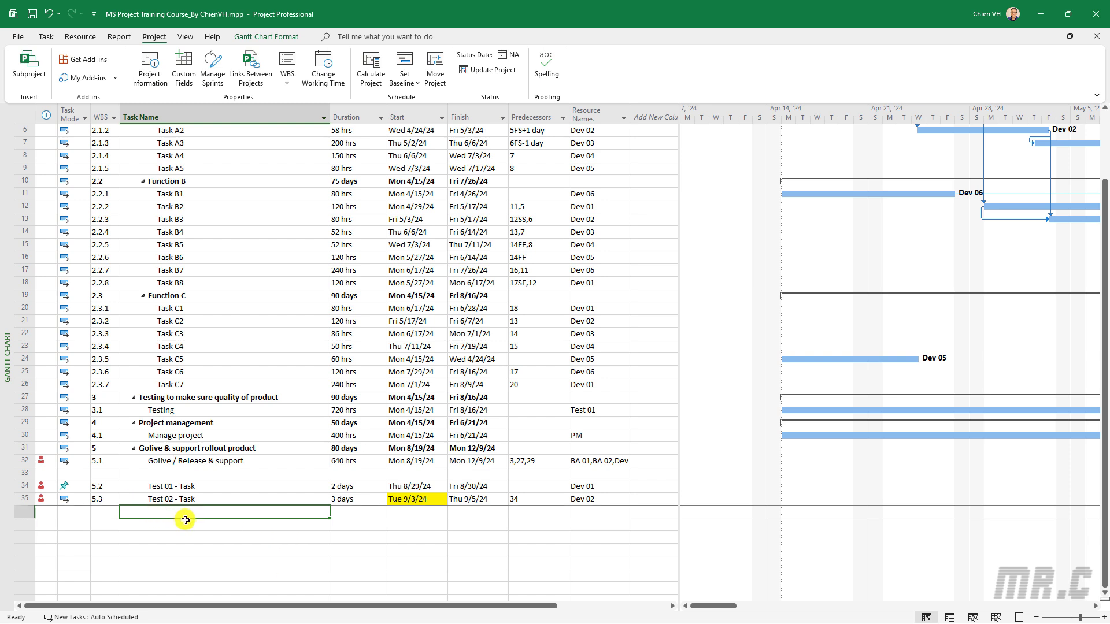
text(Test )
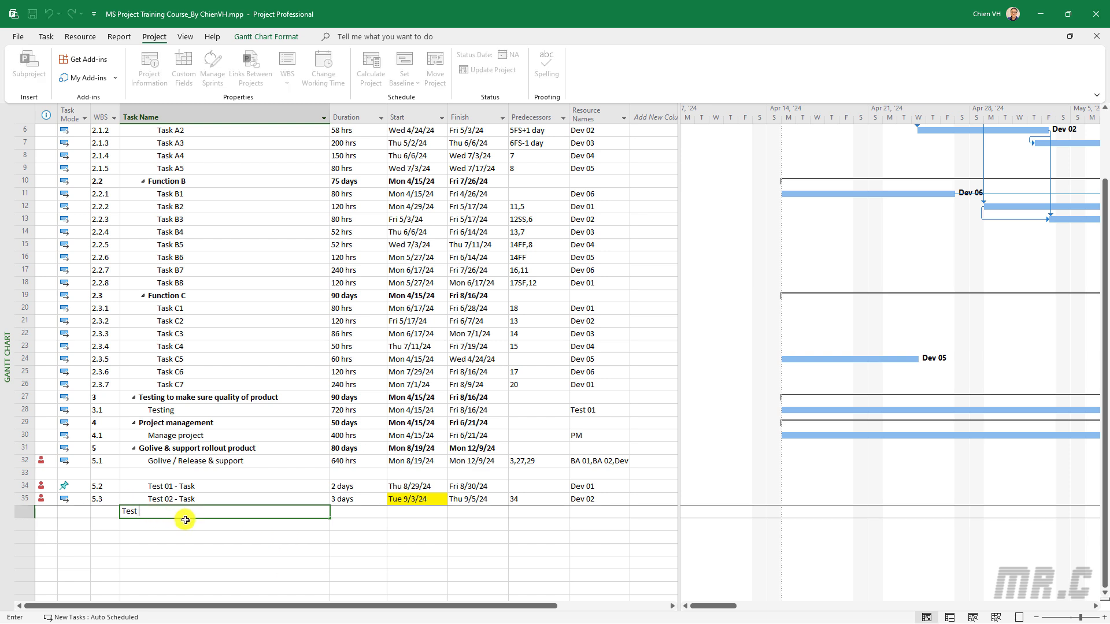
text(03 - Task)
key(Return)
key(Up)
key(Right)
key(Right)
key(Right)
key(Right)
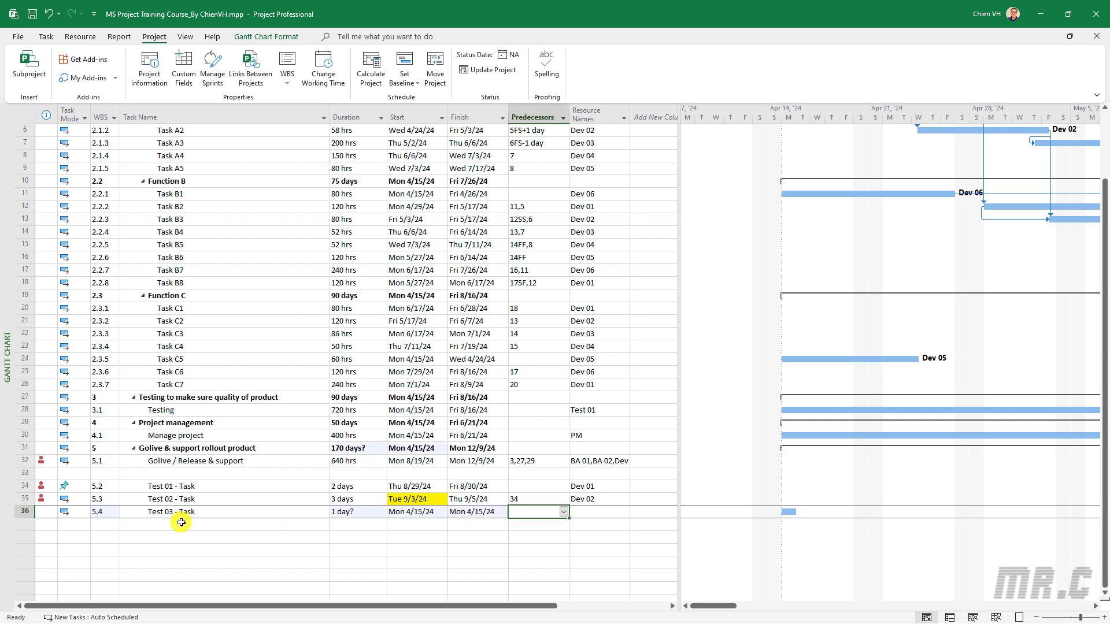
click(219, 536)
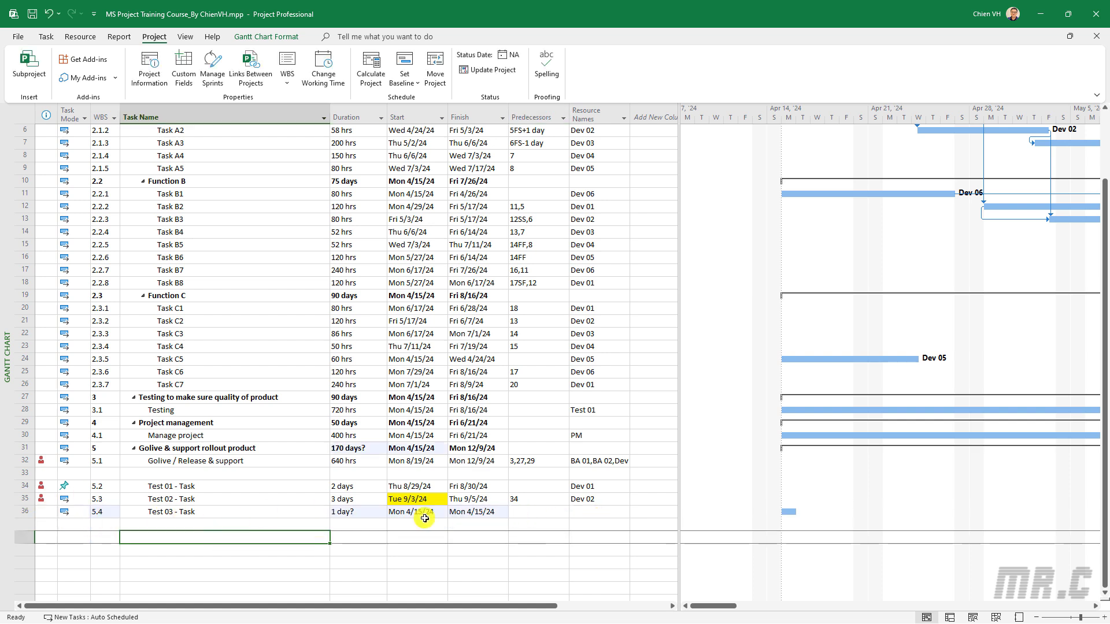
Give Test 03 predecessor 35 and a duration of 3 days
click(524, 510)
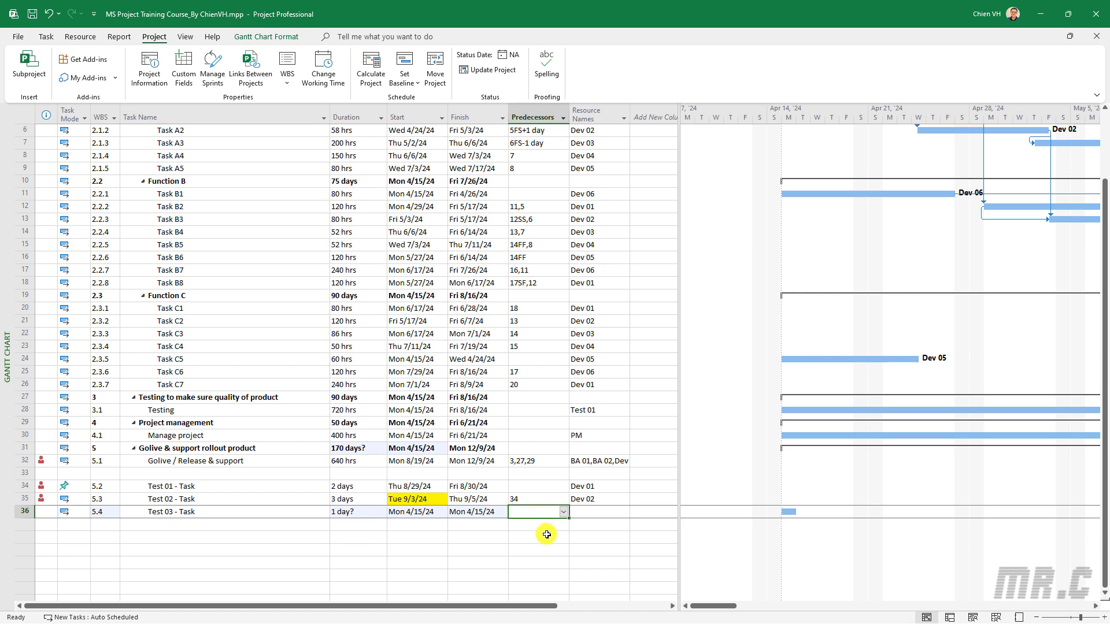
text(35)
click(286, 560)
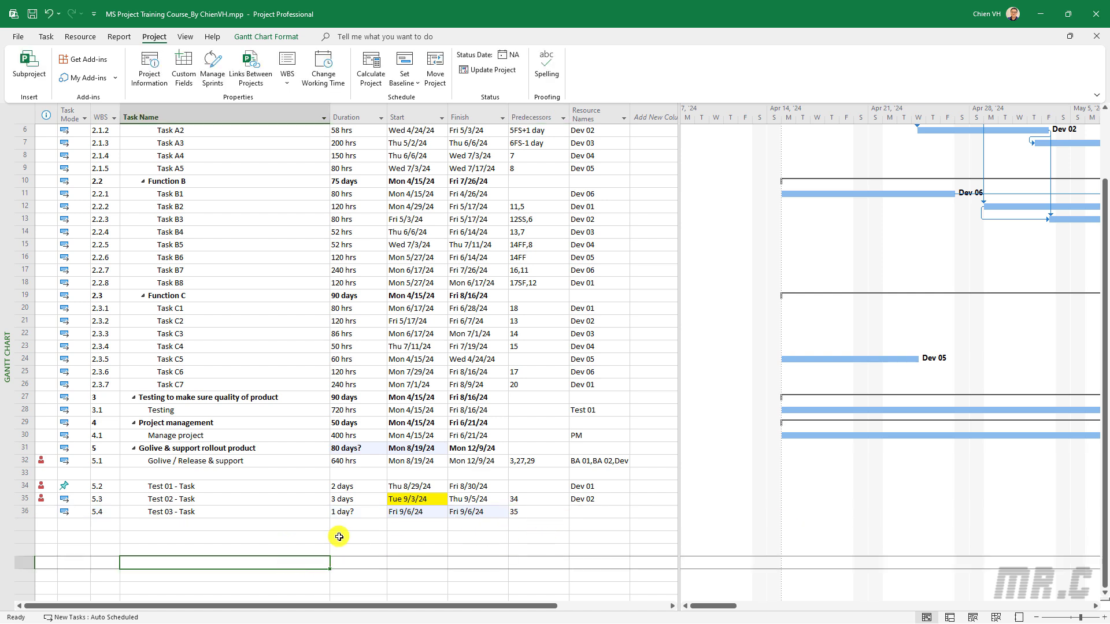
click(354, 512)
text(3)
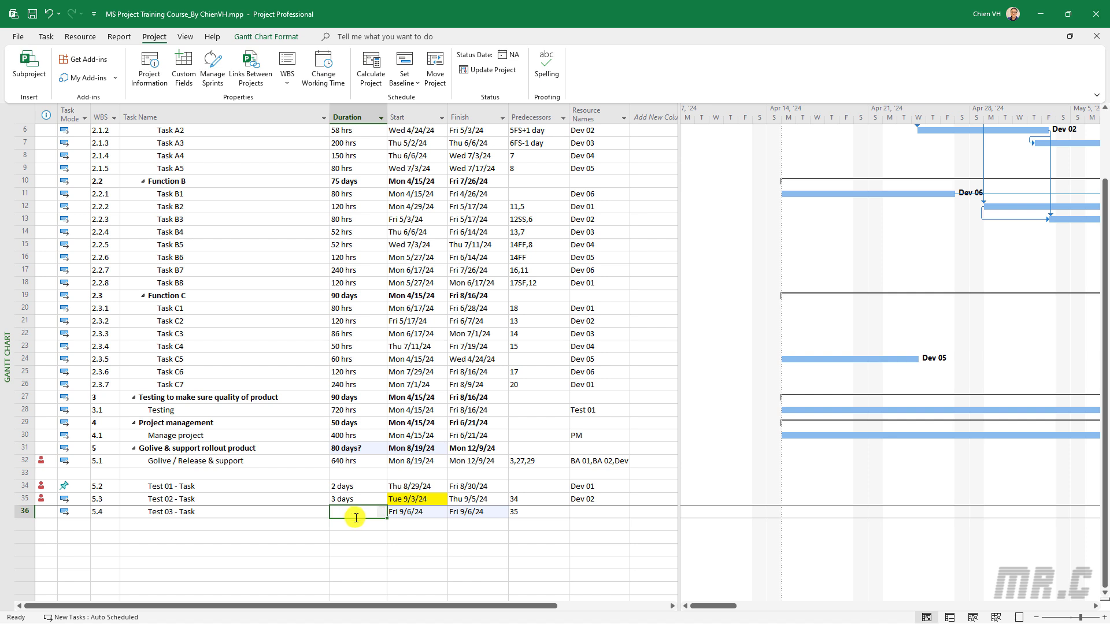
click(243, 569)
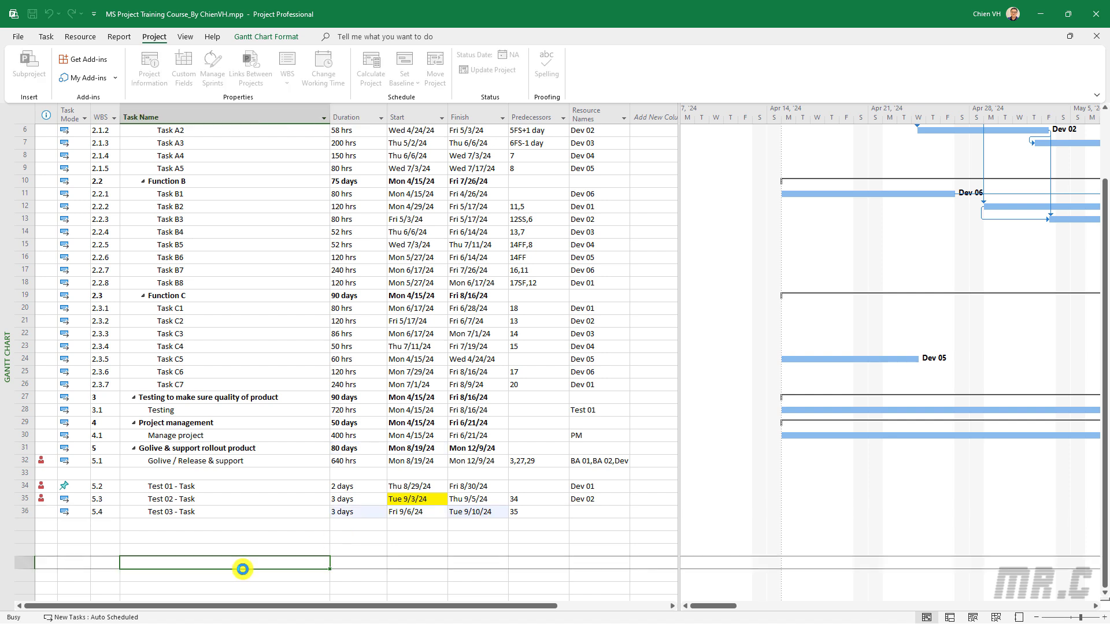
Assign Dev 03 as the resource for Test 03 - Task
click(589, 512)
click(625, 512)
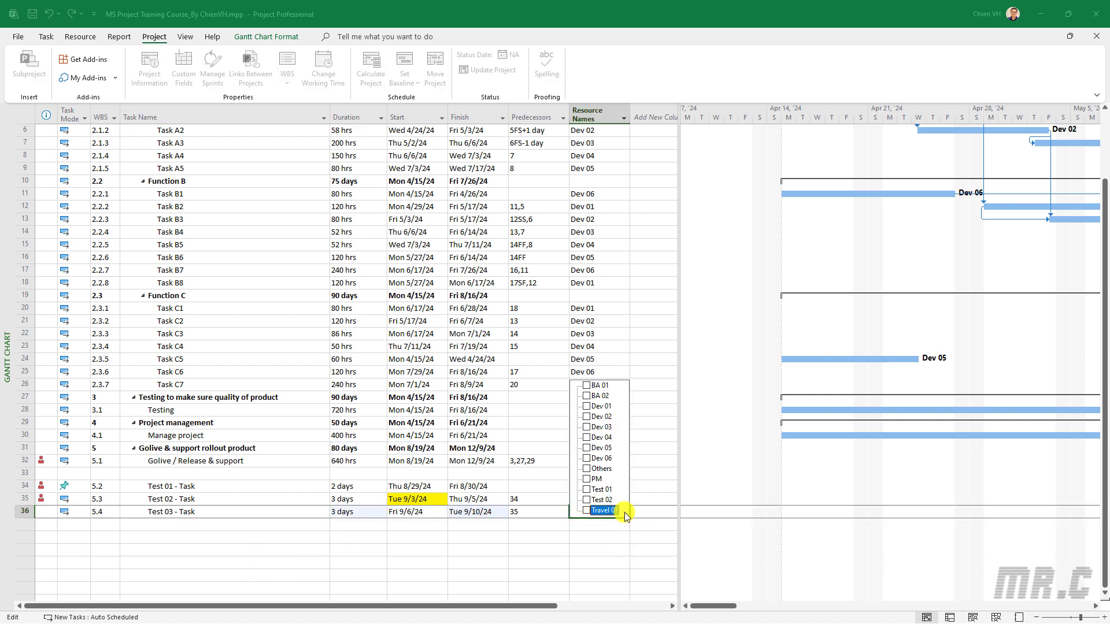
click(586, 427)
click(239, 554)
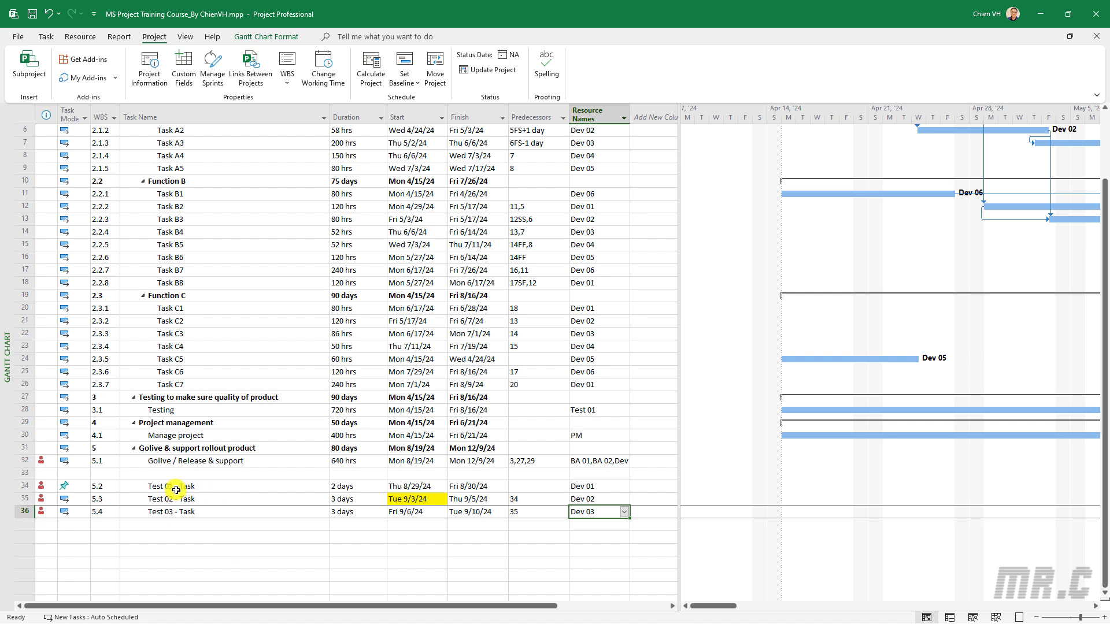
click(177, 486)
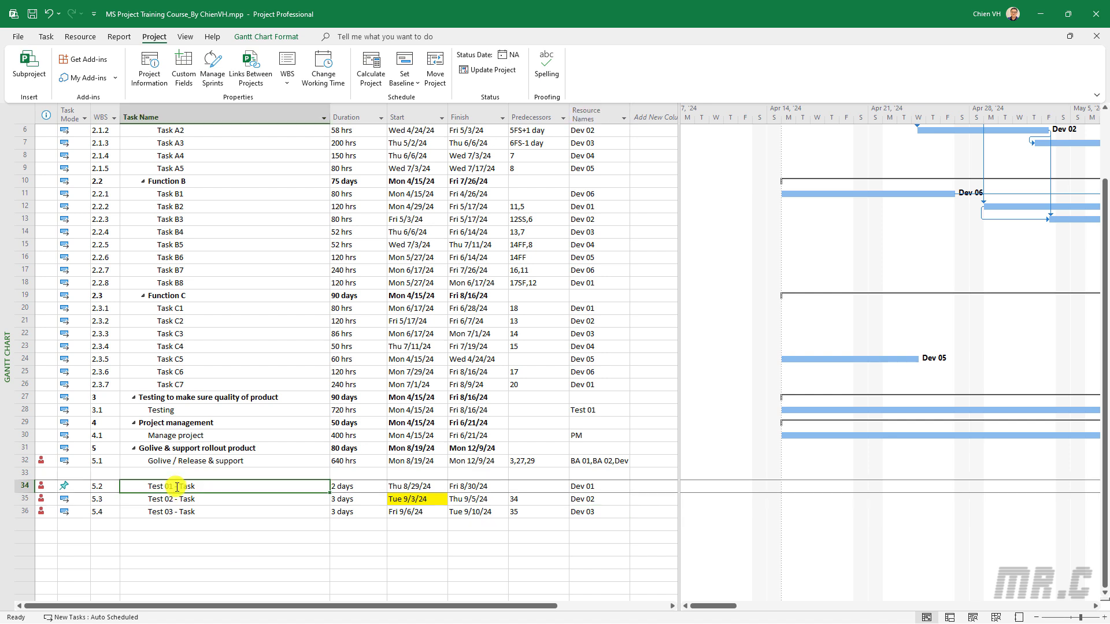
click(236, 517)
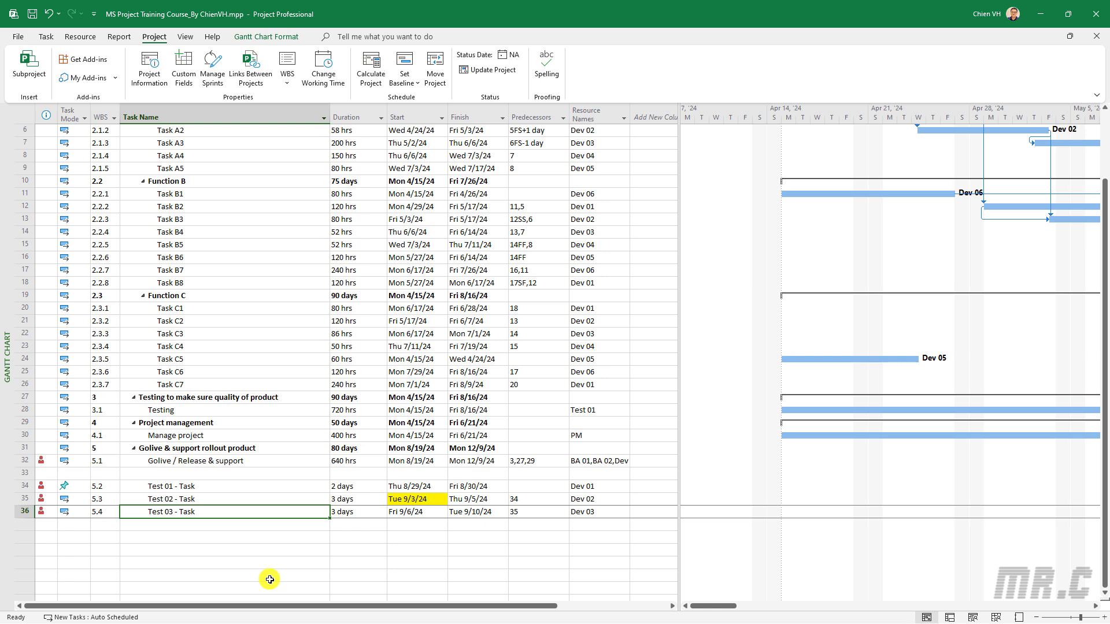
click(594, 487)
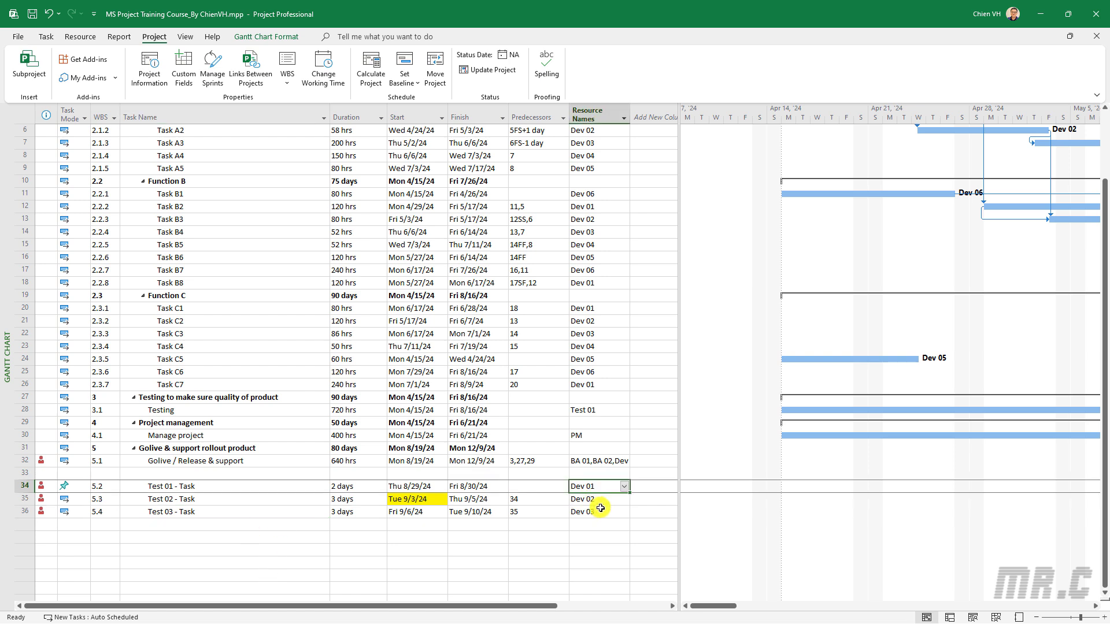
click(599, 512)
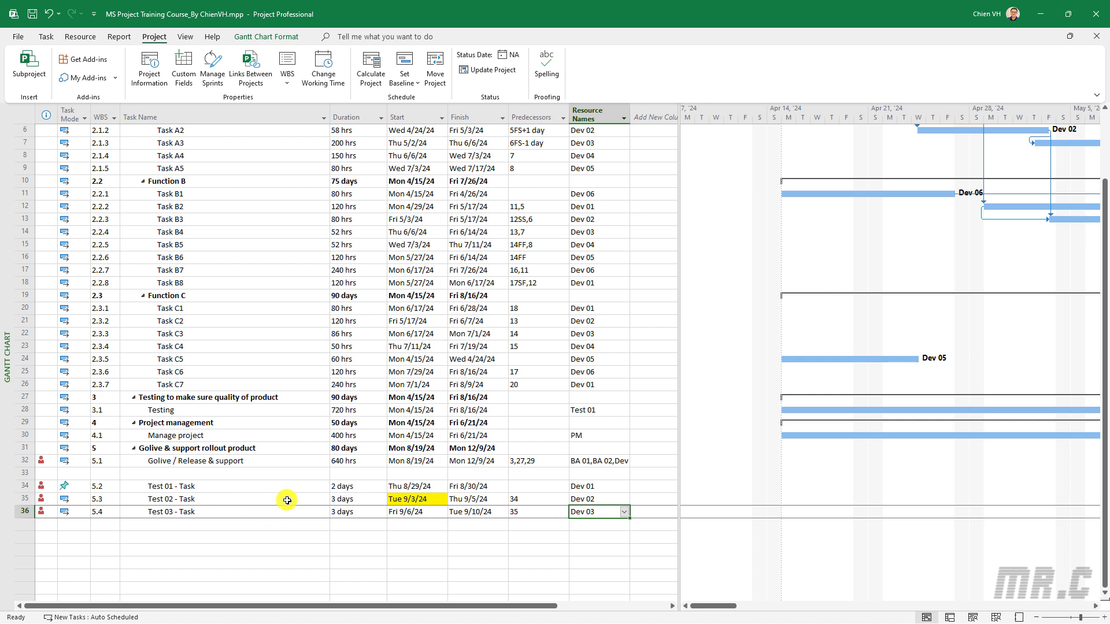
click(595, 501)
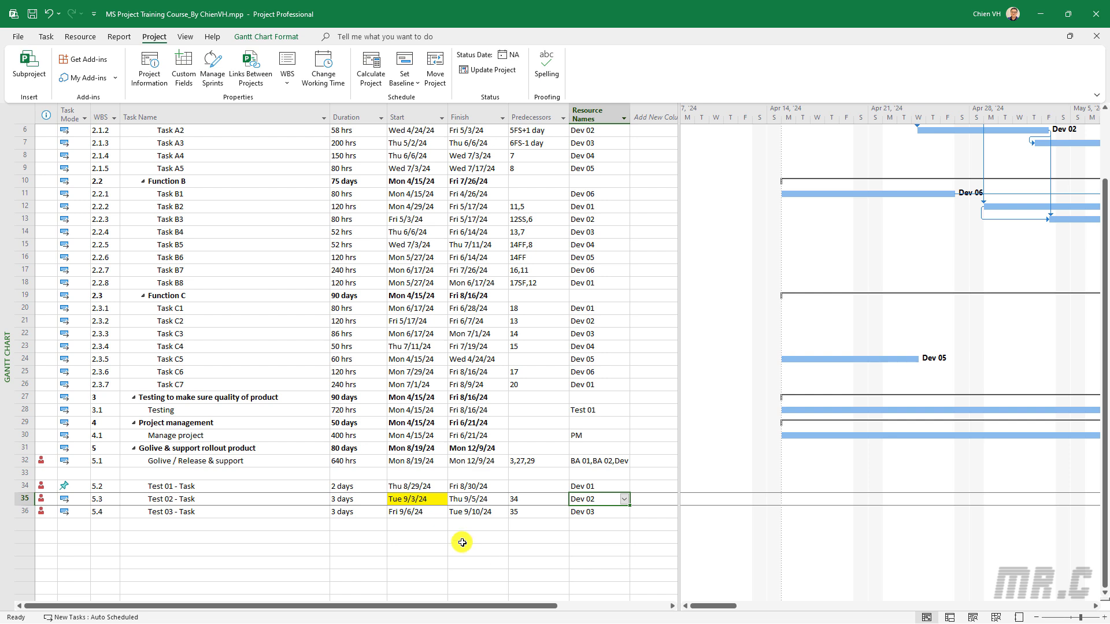
double_click(255, 499)
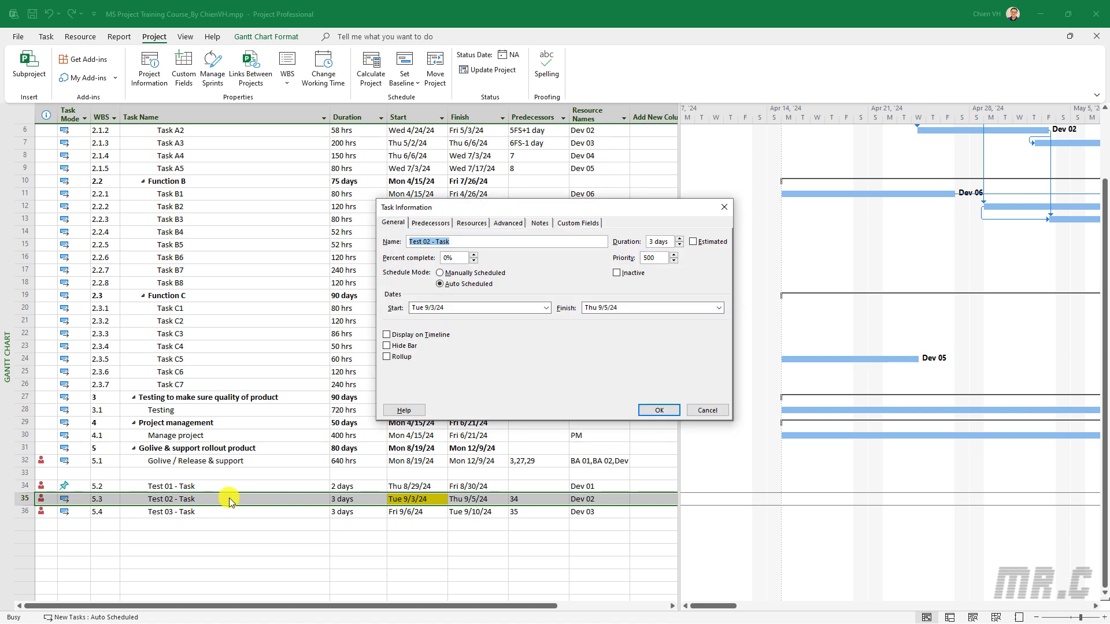
click(505, 224)
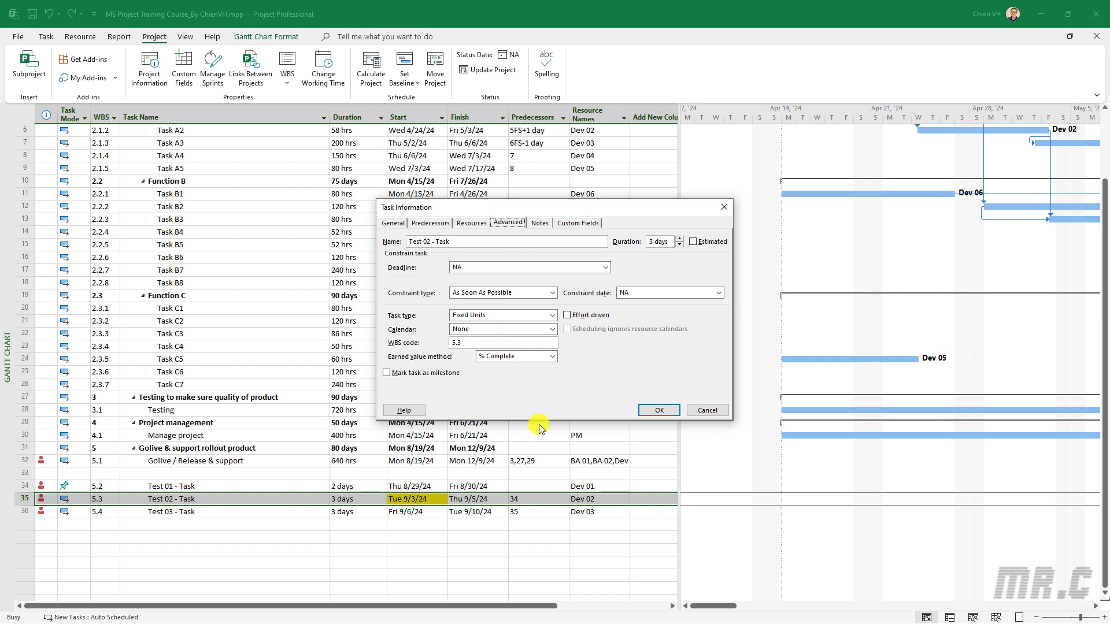
click(552, 330)
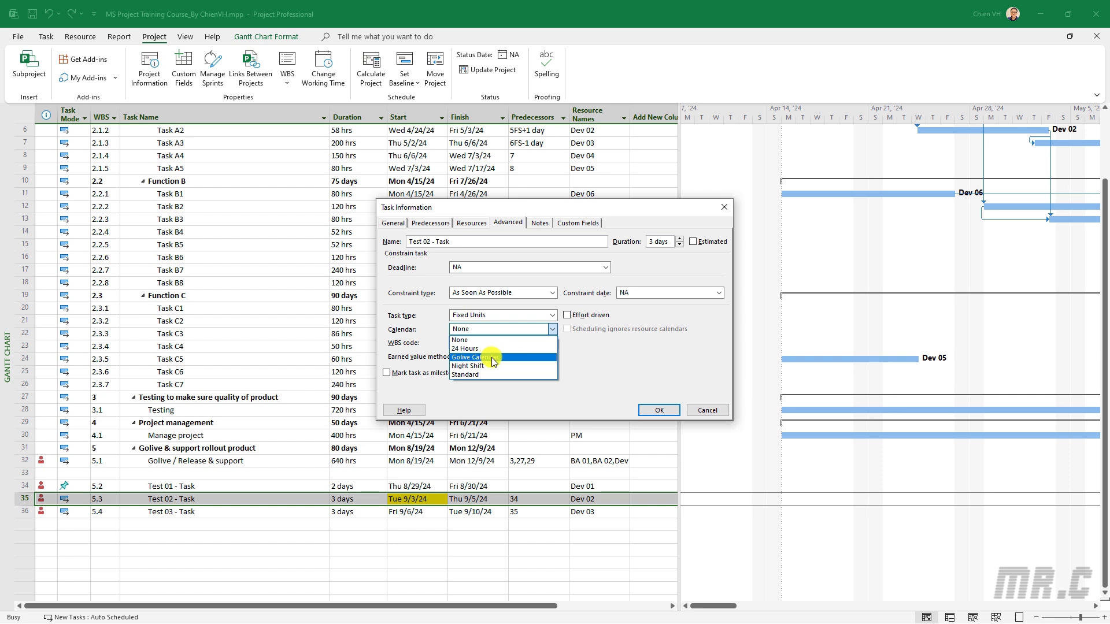
click(492, 357)
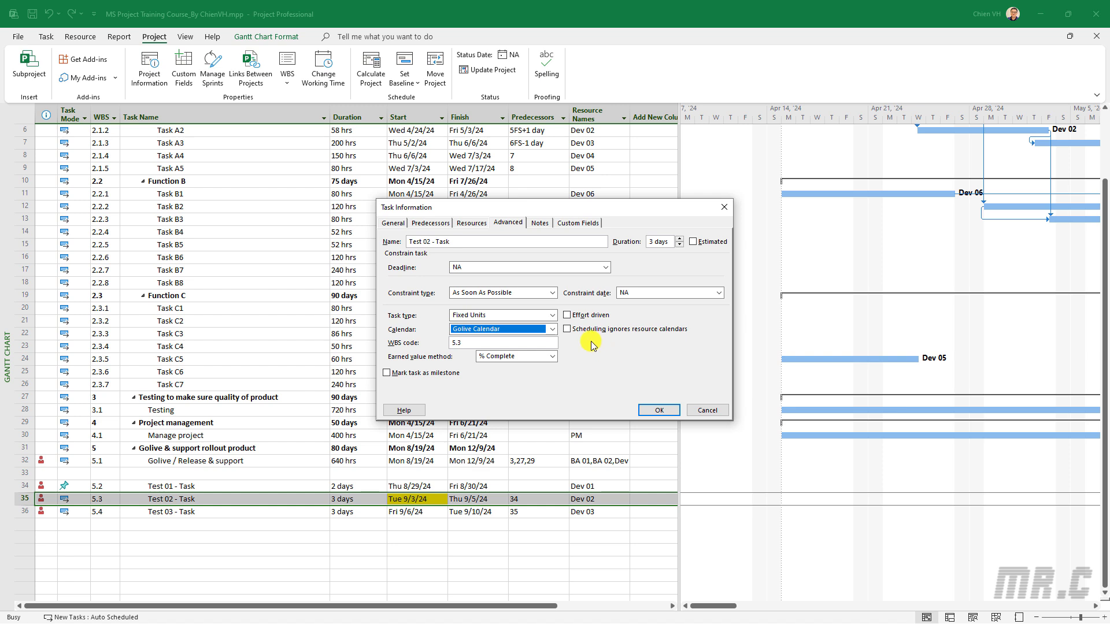
click(574, 330)
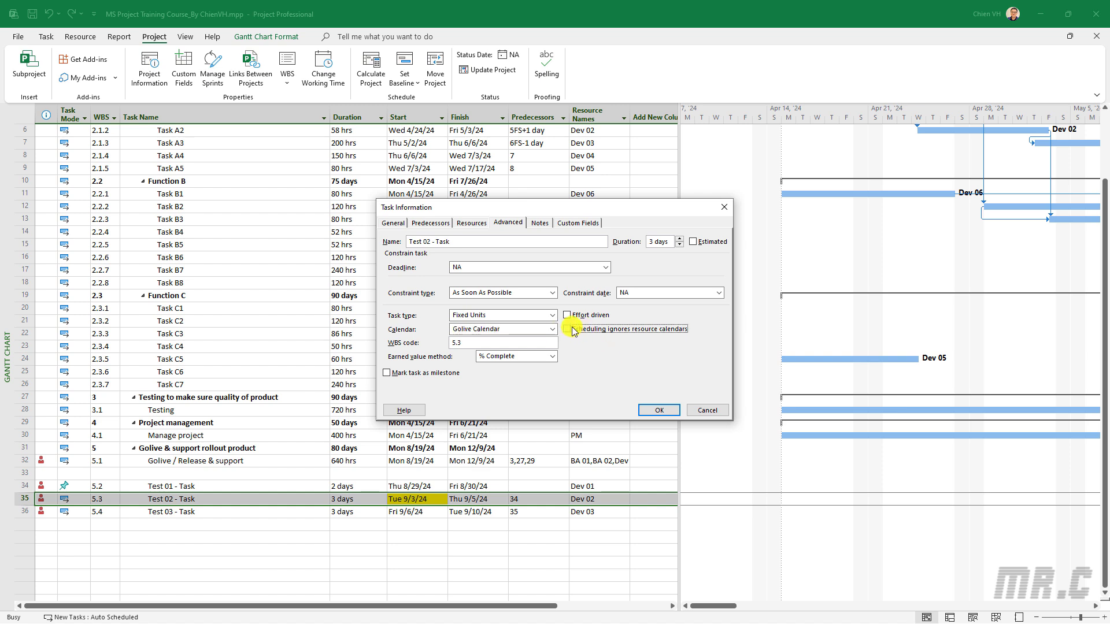
click(664, 414)
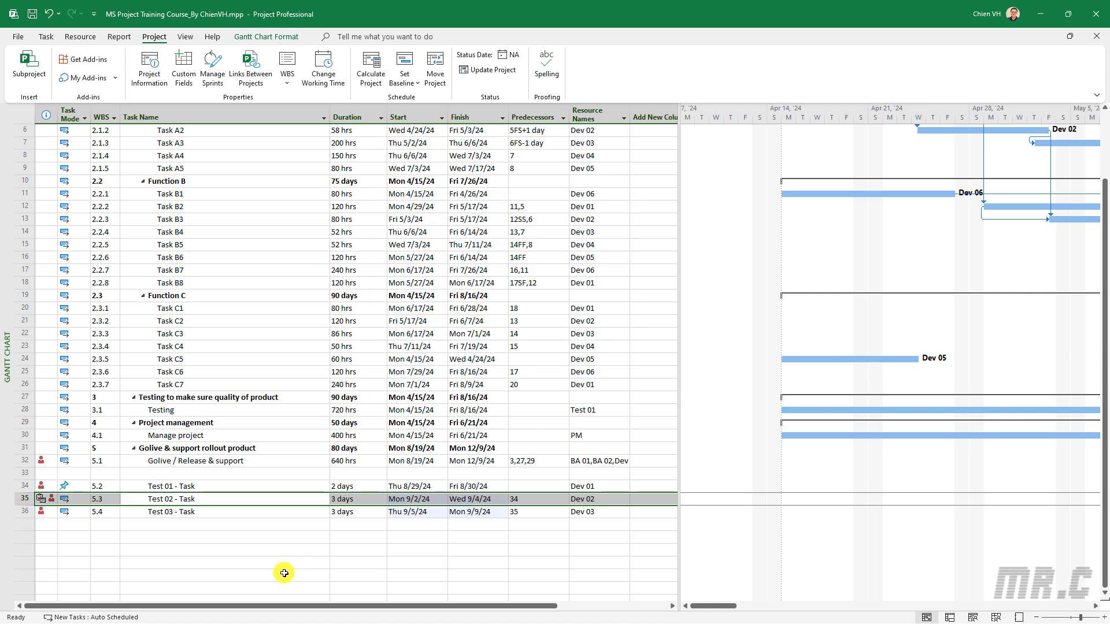
click(241, 538)
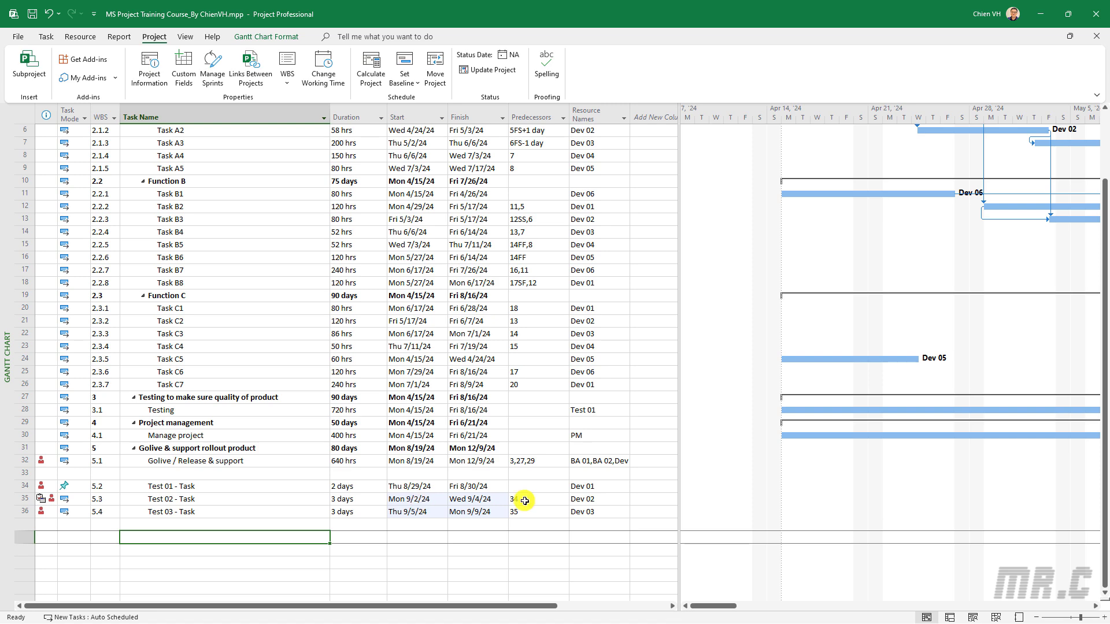
scroll(524, 508, down, 1)
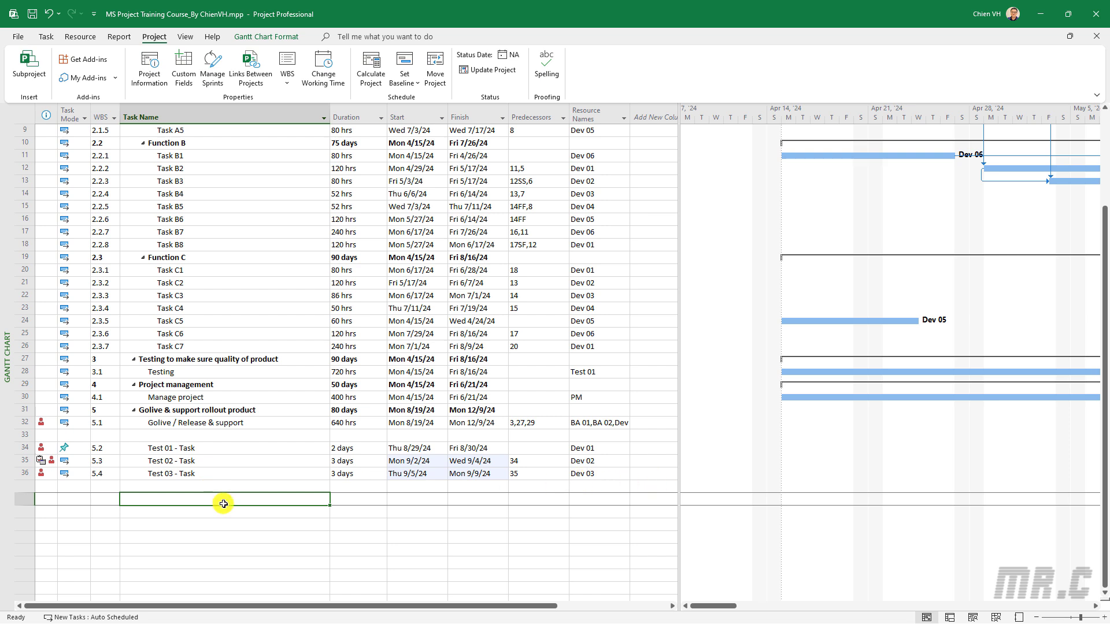
Change Test 03's predecessor to 35SS for a start-to-start link
click(600, 469)
click(541, 477)
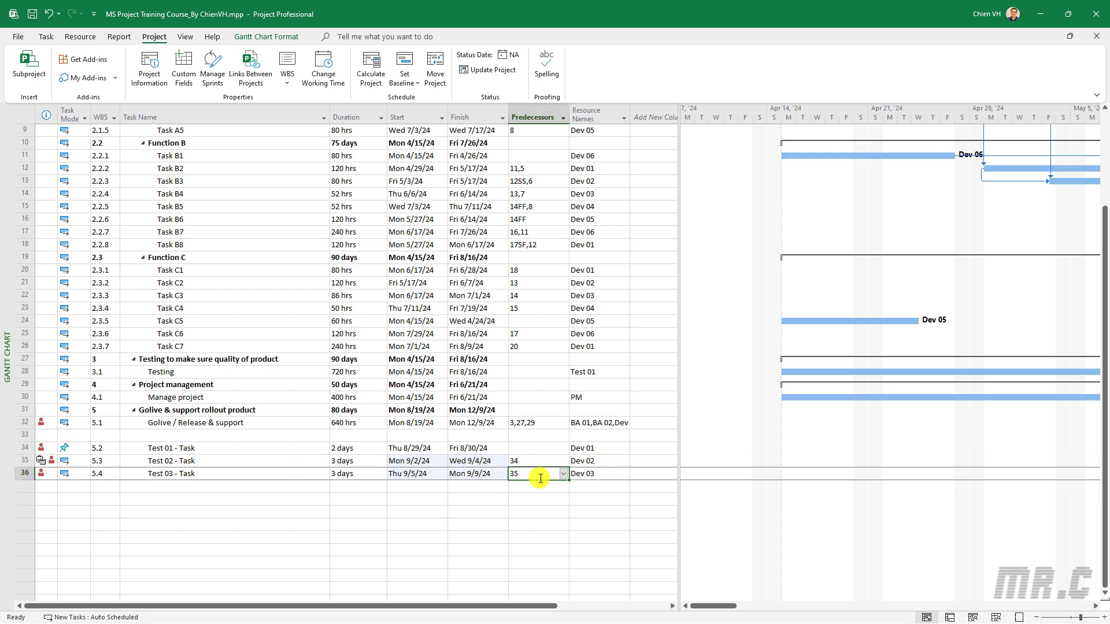
click(541, 477)
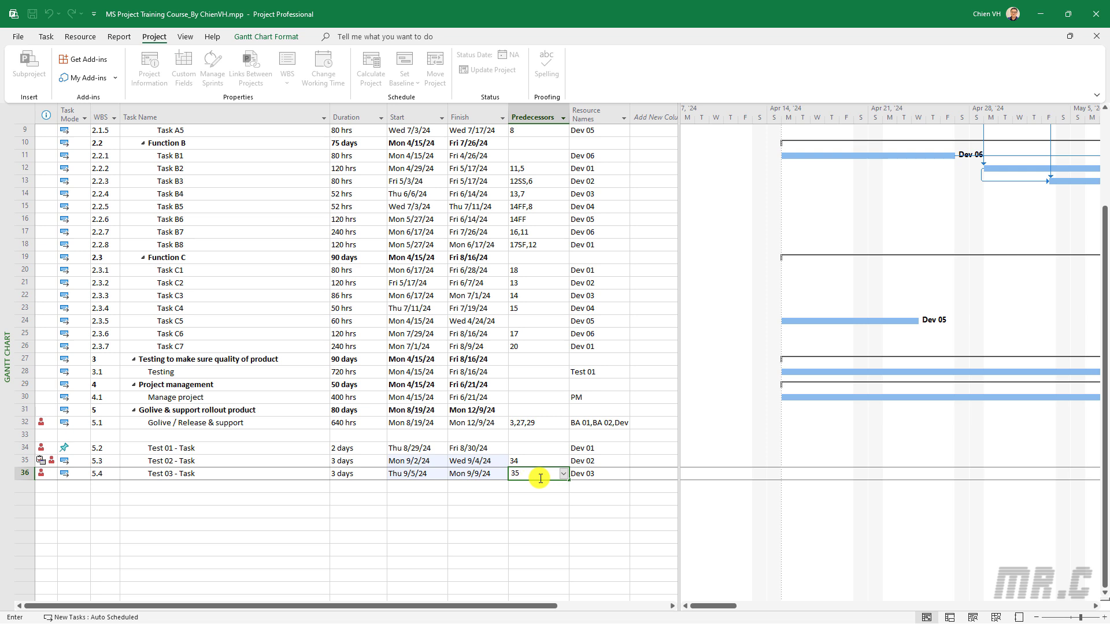
text(SS)
key(Return)
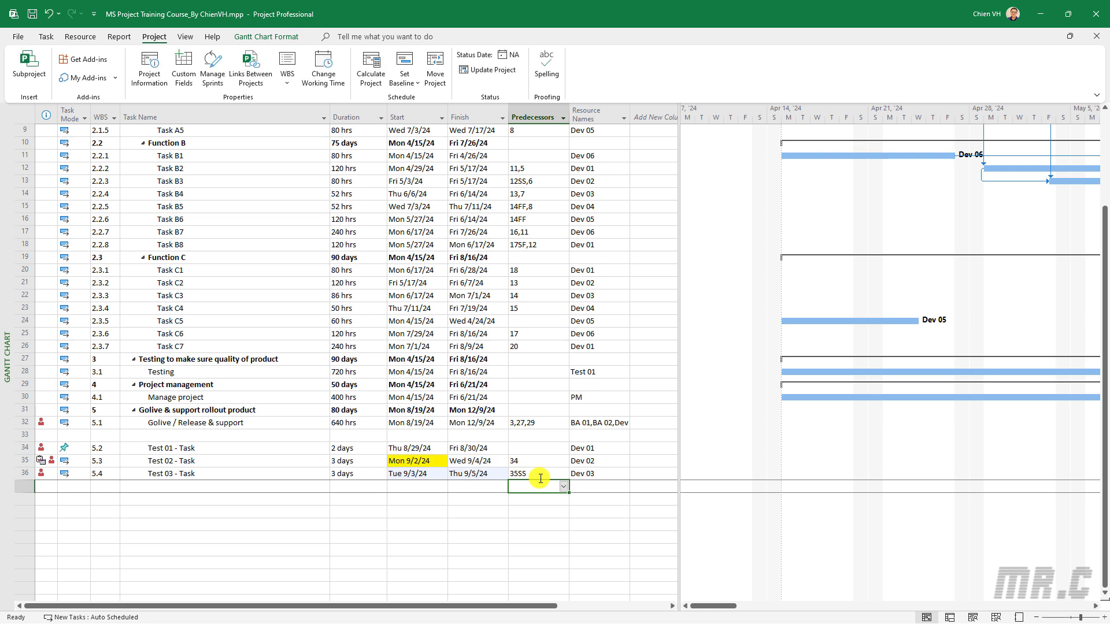
Check cells in the Test 03 row, then save the project file
click(347, 538)
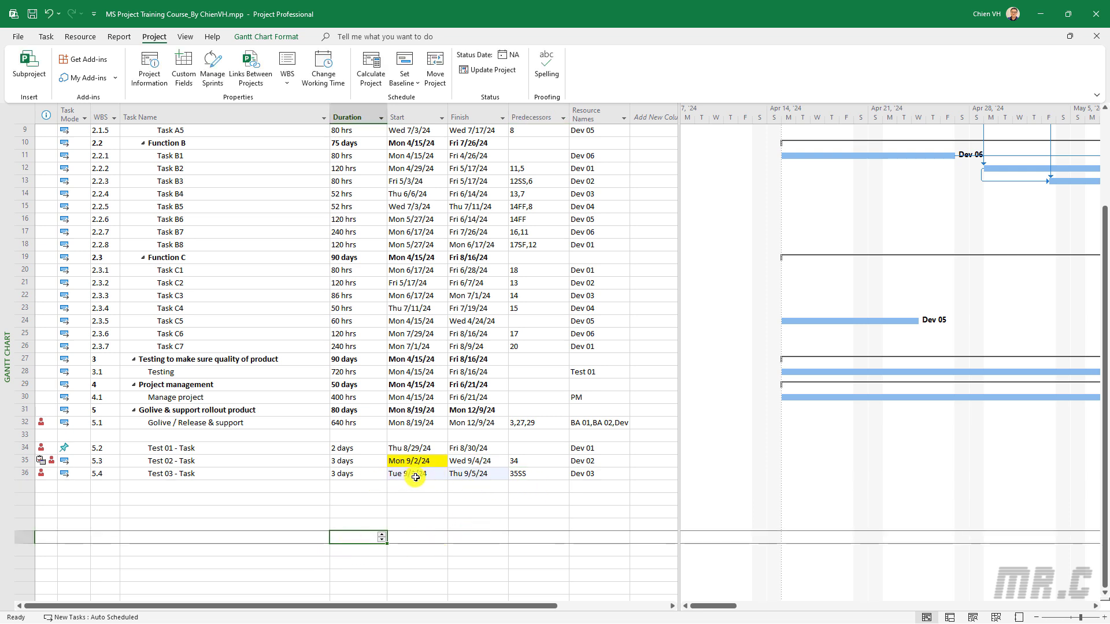
click(433, 461)
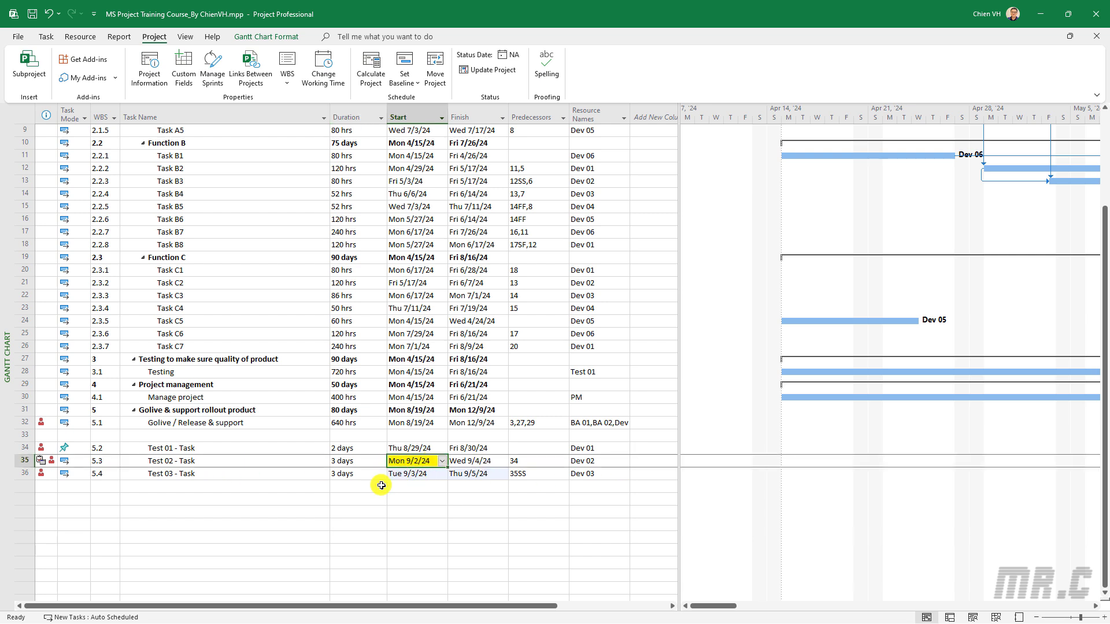
click(418, 500)
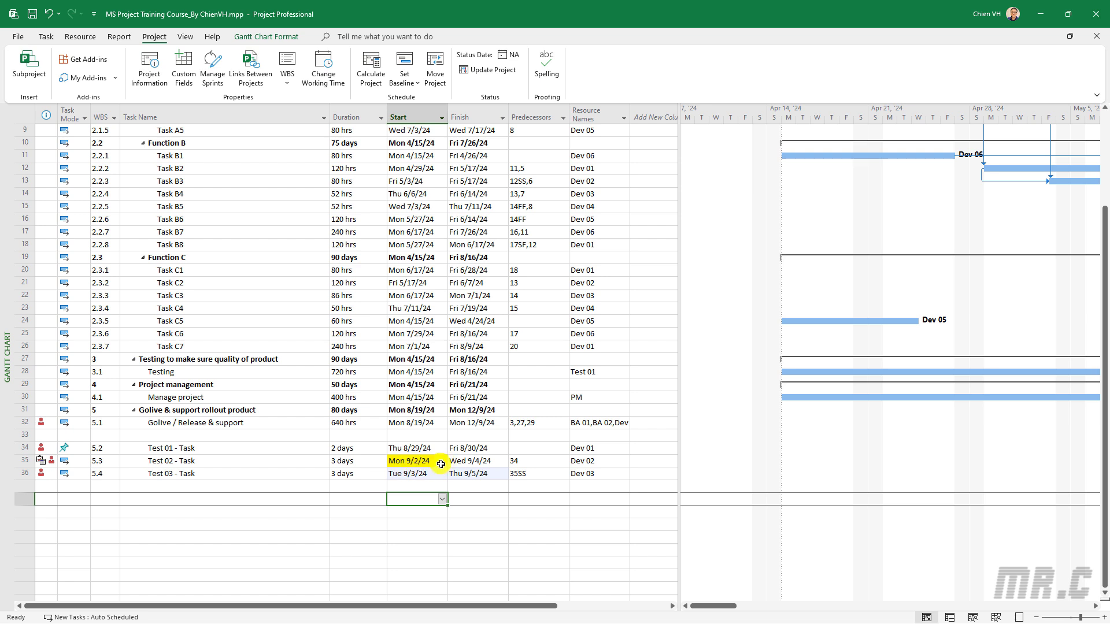
click(540, 462)
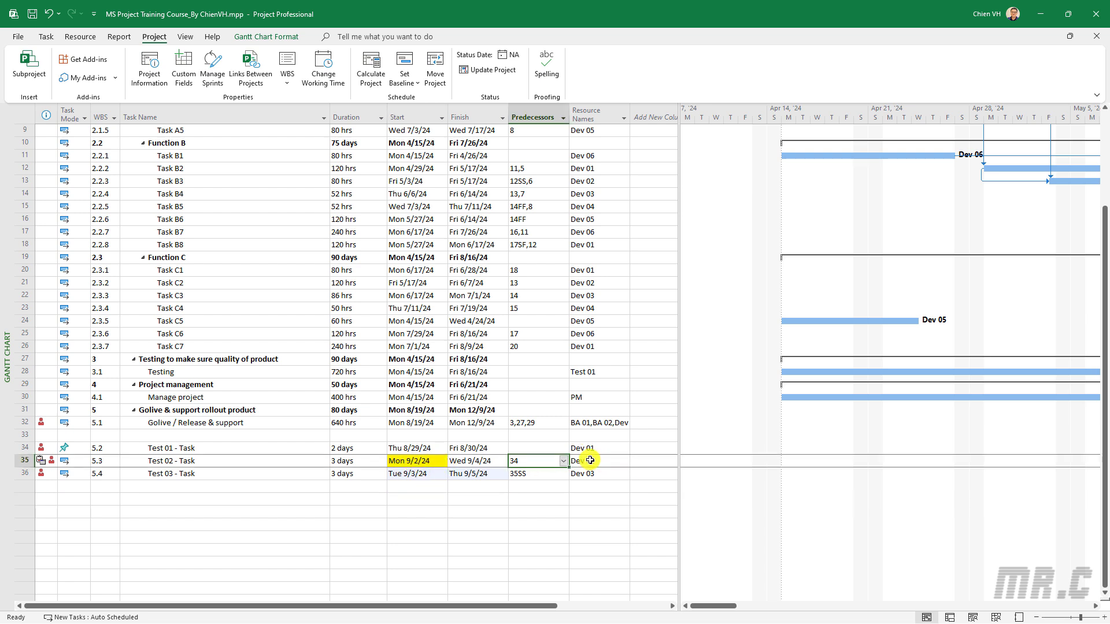
click(588, 460)
click(589, 474)
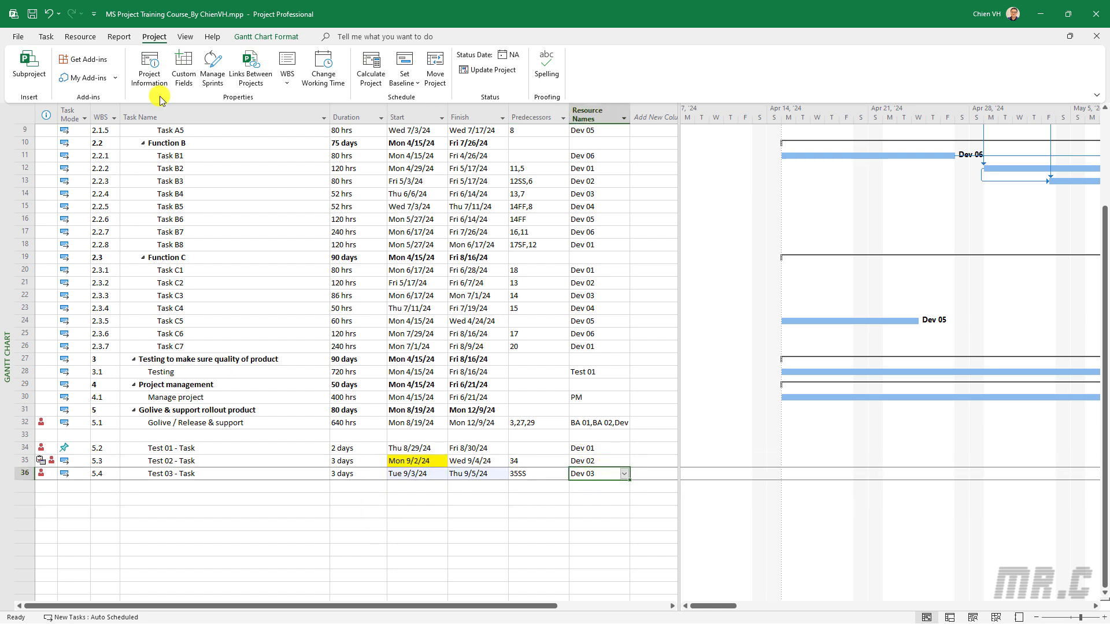
click(33, 14)
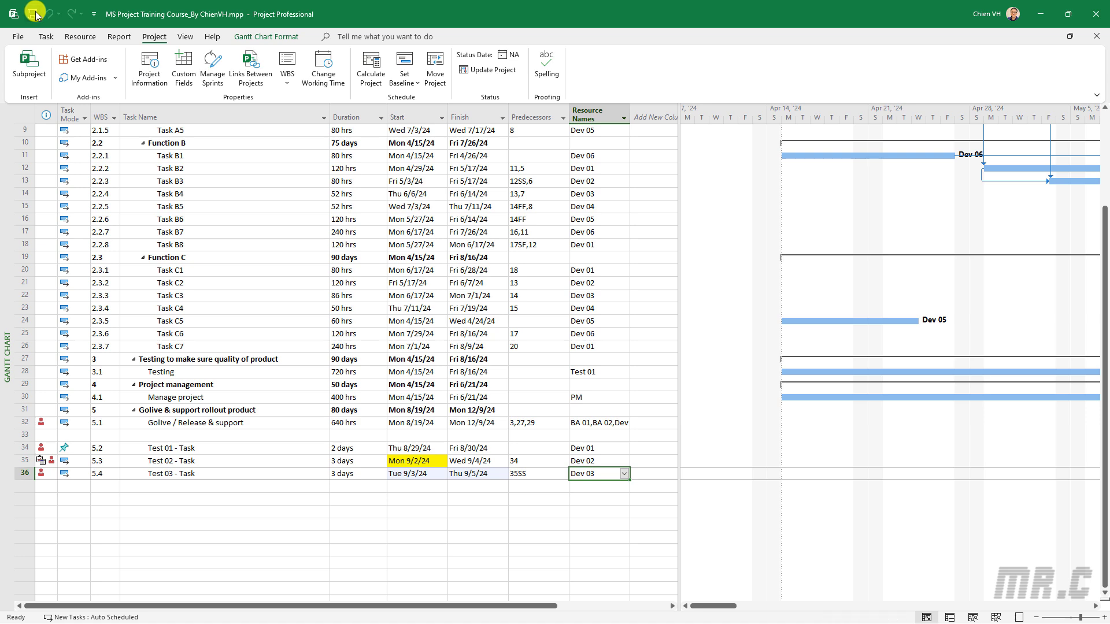
scroll(669, 400, up, 2)
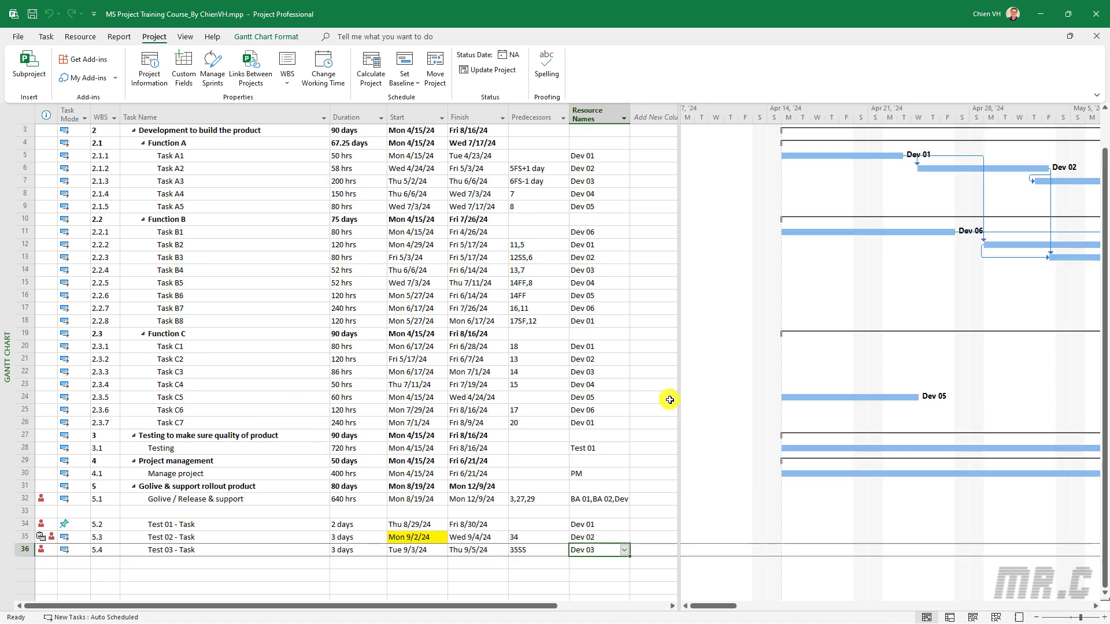